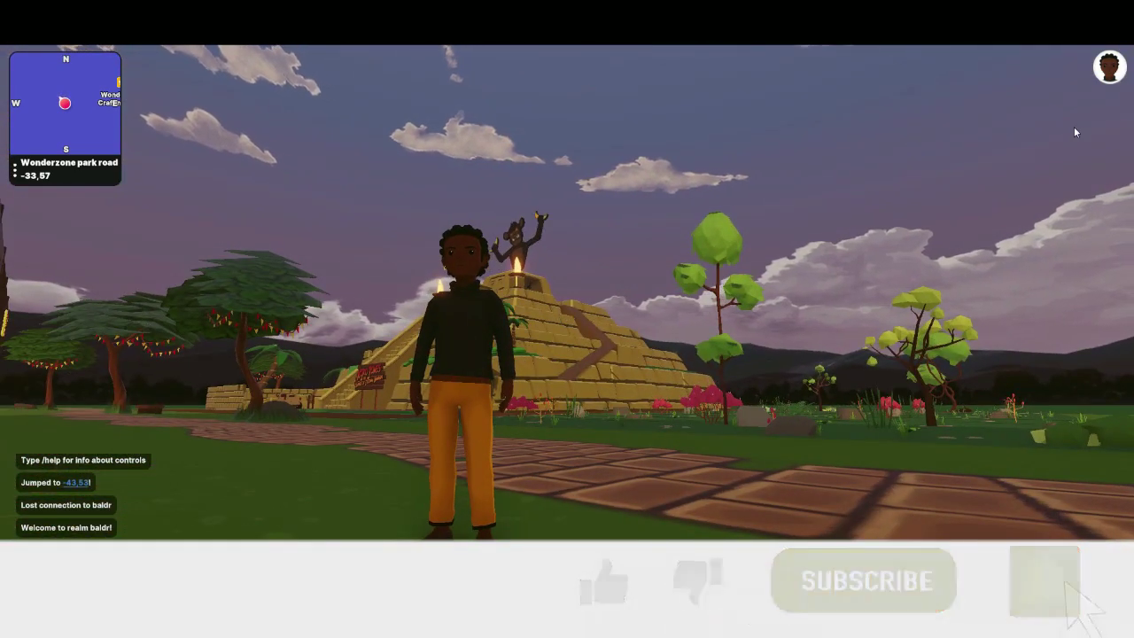
Bring up the Explore menu's Places list, showing Genesis Plaza and ICE Poker, with the X key.
{"action": "key", "text": "x"}
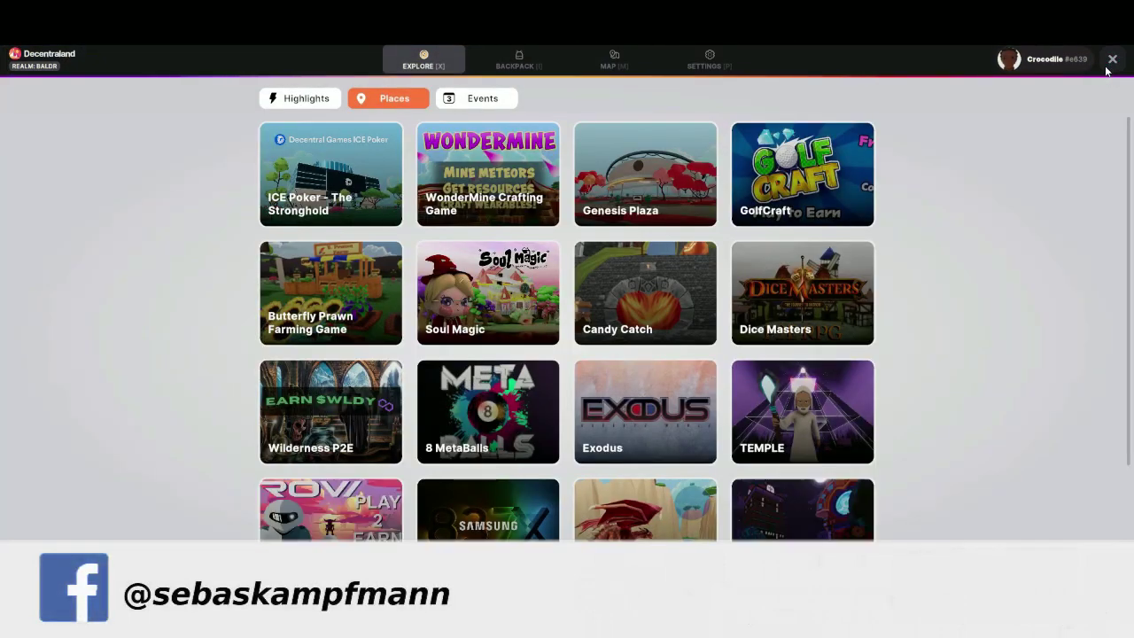
In the Backpack editor, choose the first, bearded body shape and the third, light skin tone.
{"action": "left_click", "coordinate": [1029, 59]}
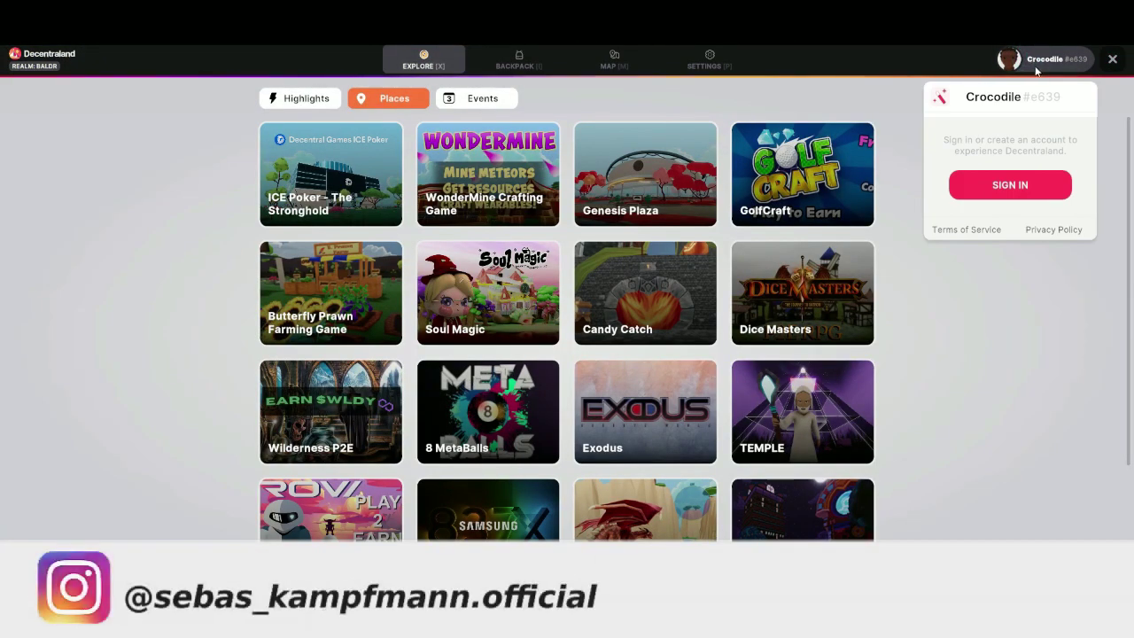
{"action": "left_click", "coordinate": [423, 59]}
{"action": "left_click", "coordinate": [518, 60]}
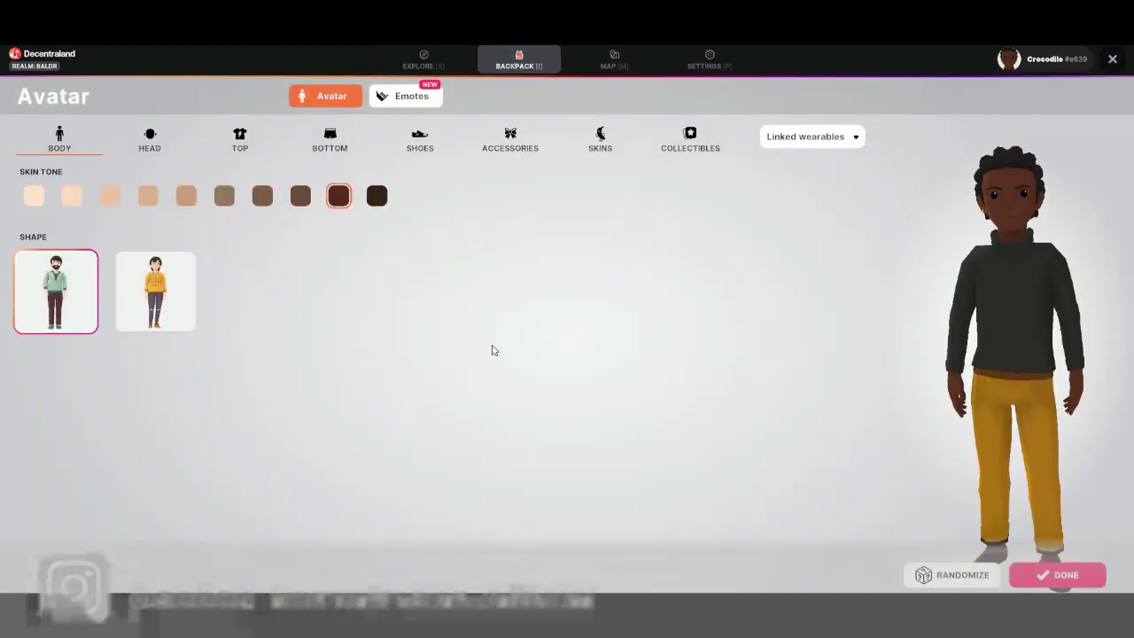
{"action": "left_click", "coordinate": [171, 282]}
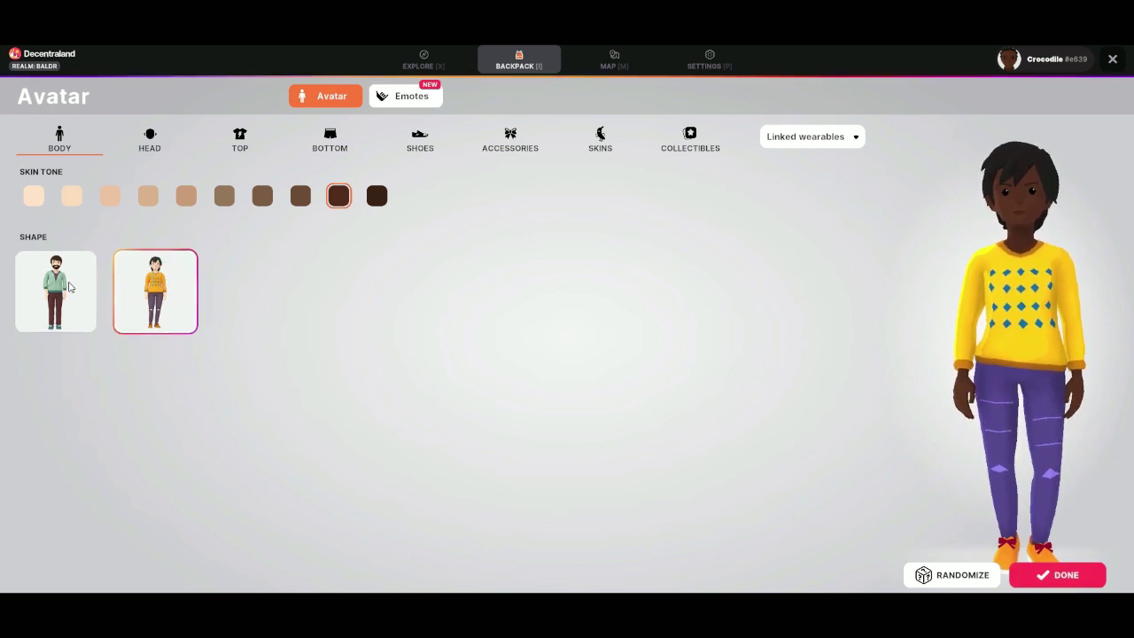
{"action": "left_click", "coordinate": [71, 286]}
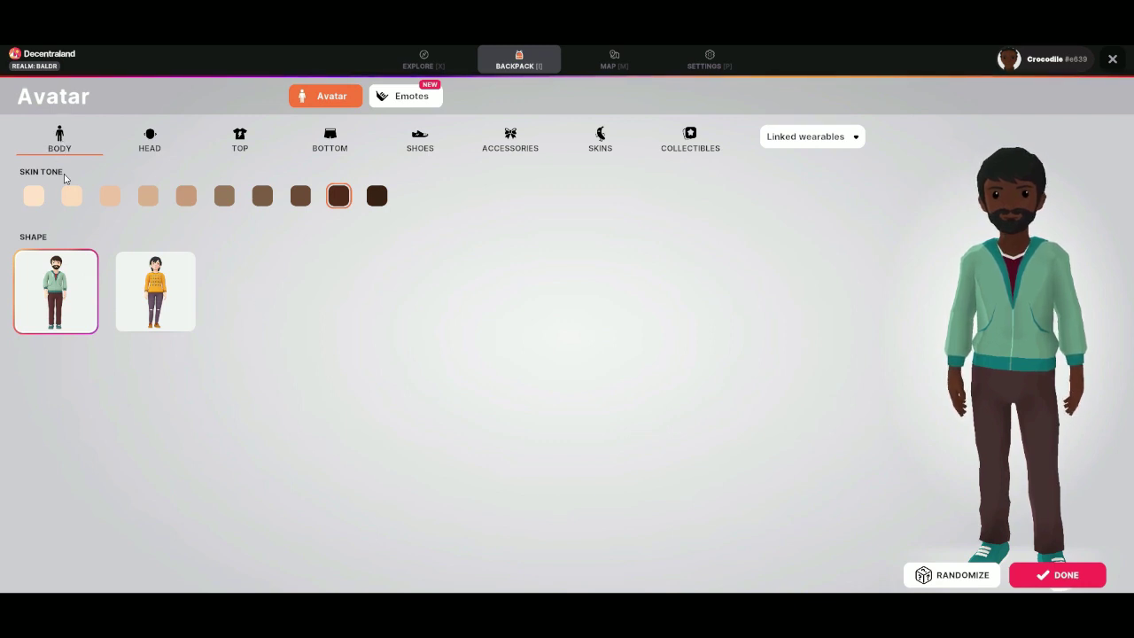
{"action": "left_click", "coordinate": [110, 194]}
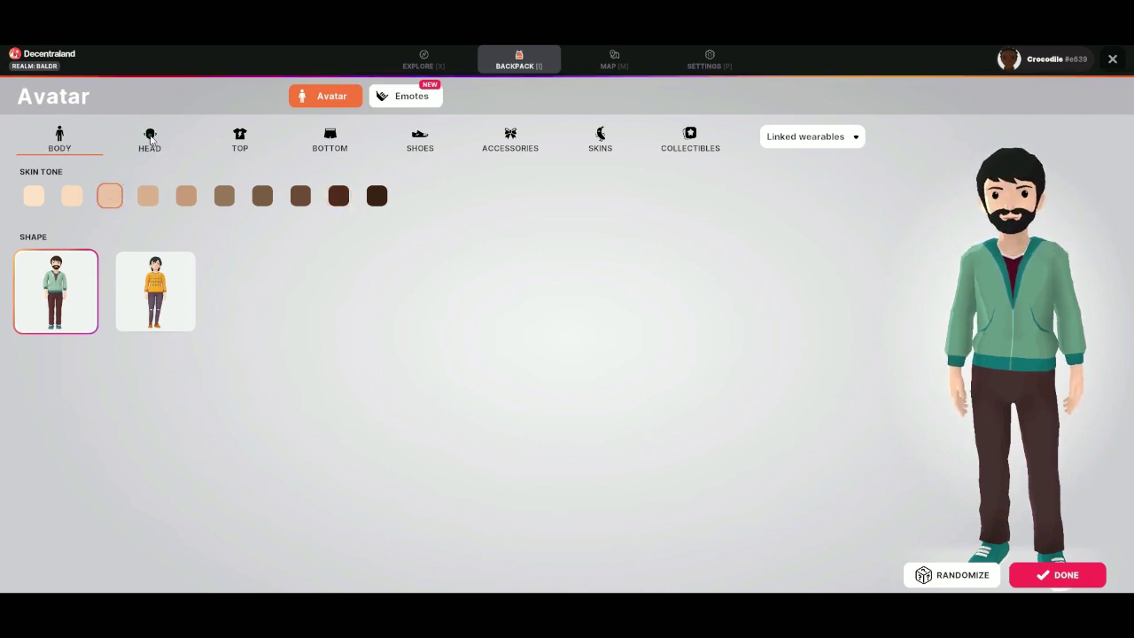
{"action": "left_click", "coordinate": [151, 138]}
After trying several hairstyles, pick the short side-swept hair and dye hair and beard the third brown preset.
{"action": "left_click", "coordinate": [244, 270]}
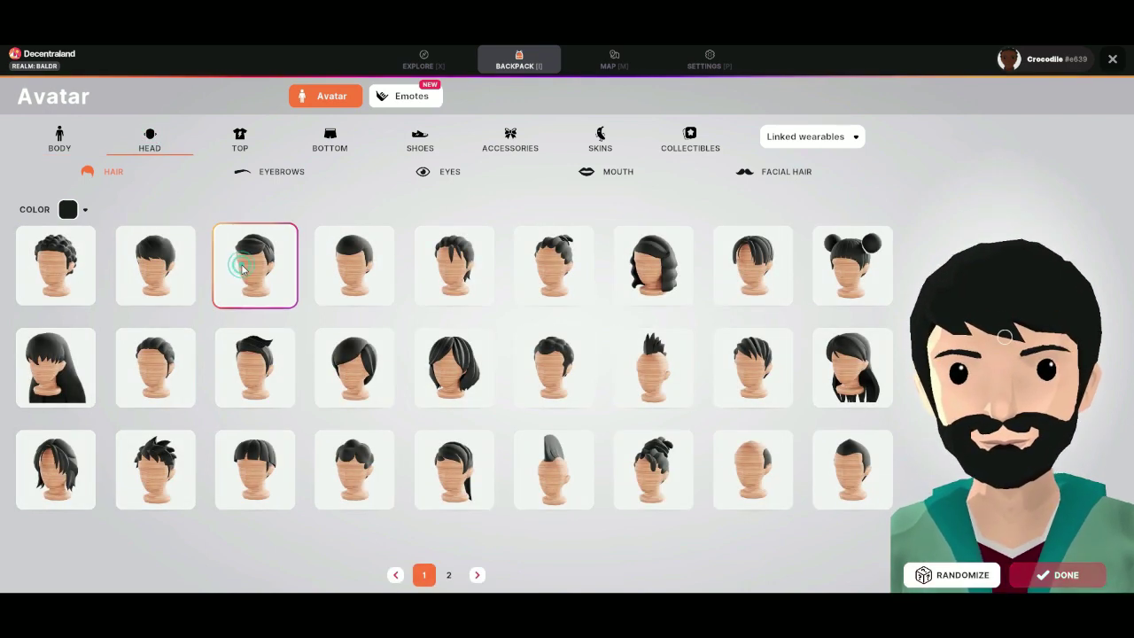
{"action": "left_click", "coordinate": [347, 362]}
{"action": "left_click", "coordinate": [156, 356]}
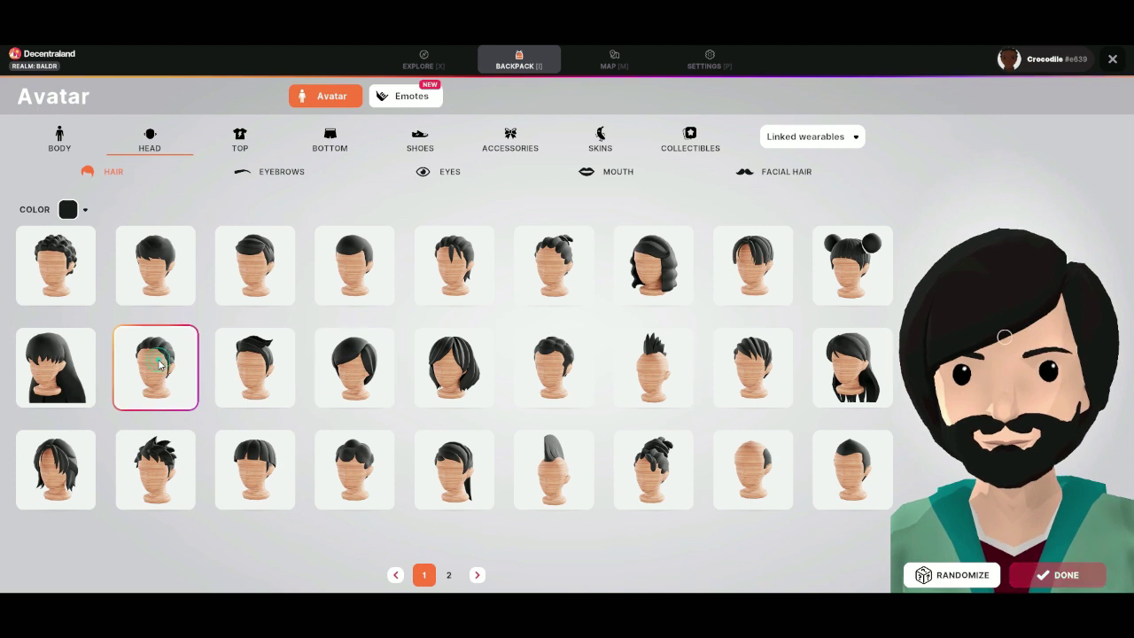
{"action": "left_click", "coordinate": [63, 259]}
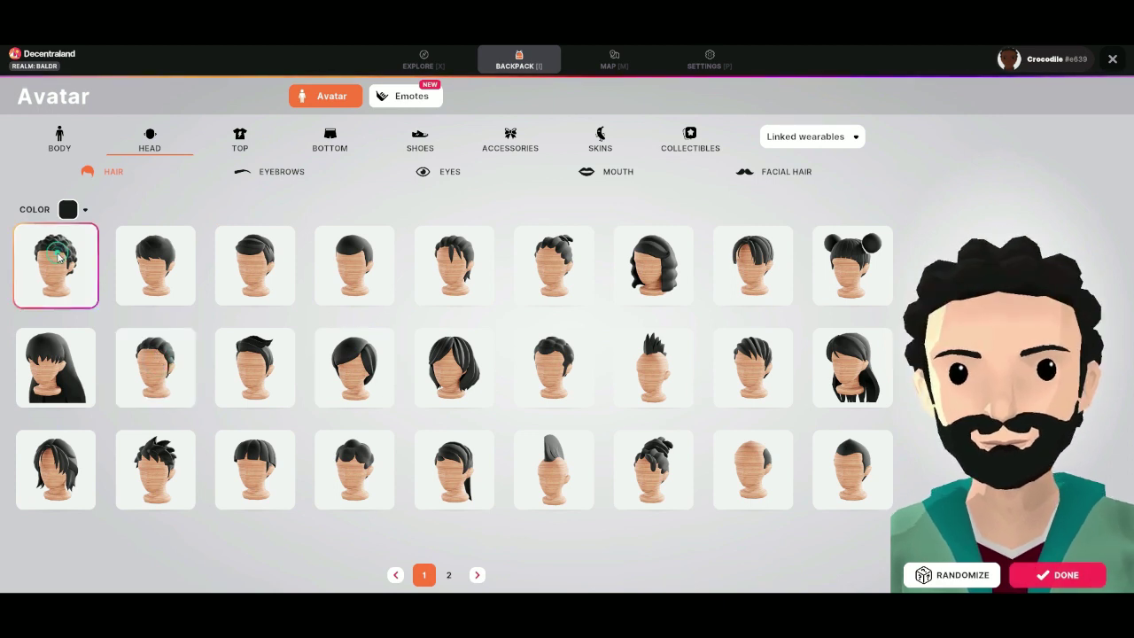
{"action": "left_click", "coordinate": [343, 269]}
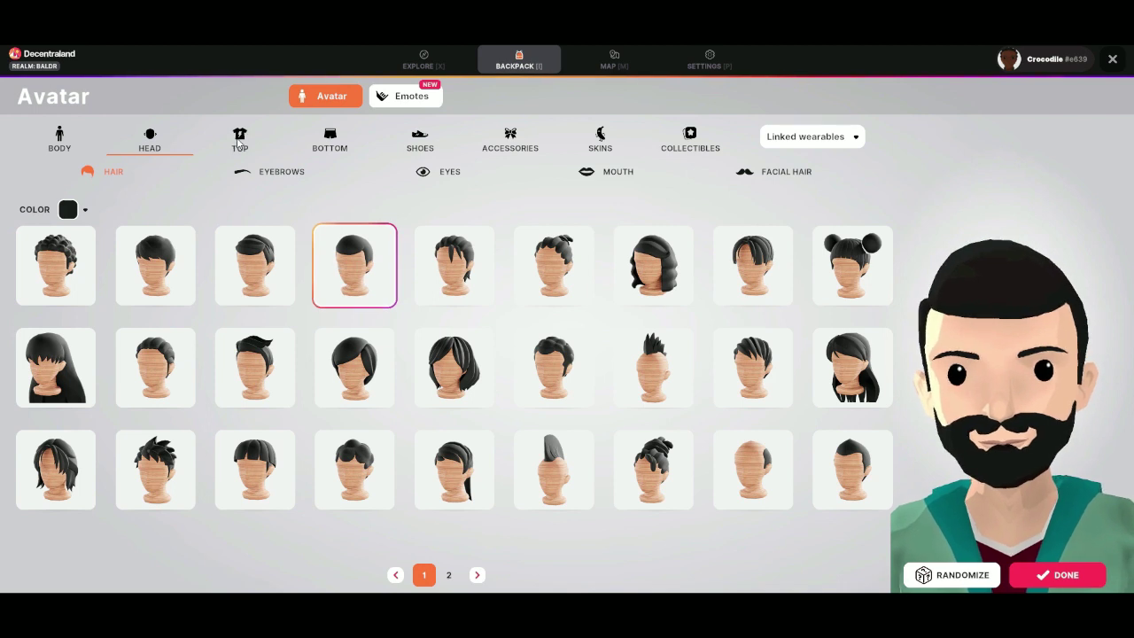
{"action": "left_click", "coordinate": [84, 213]}
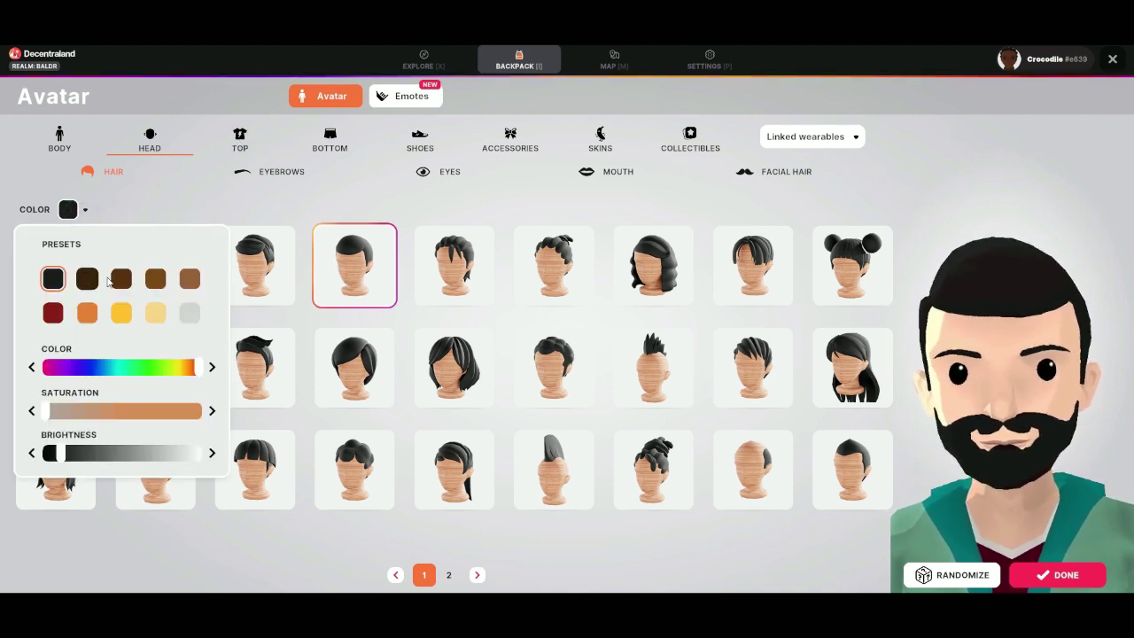
{"action": "left_click", "coordinate": [117, 280]}
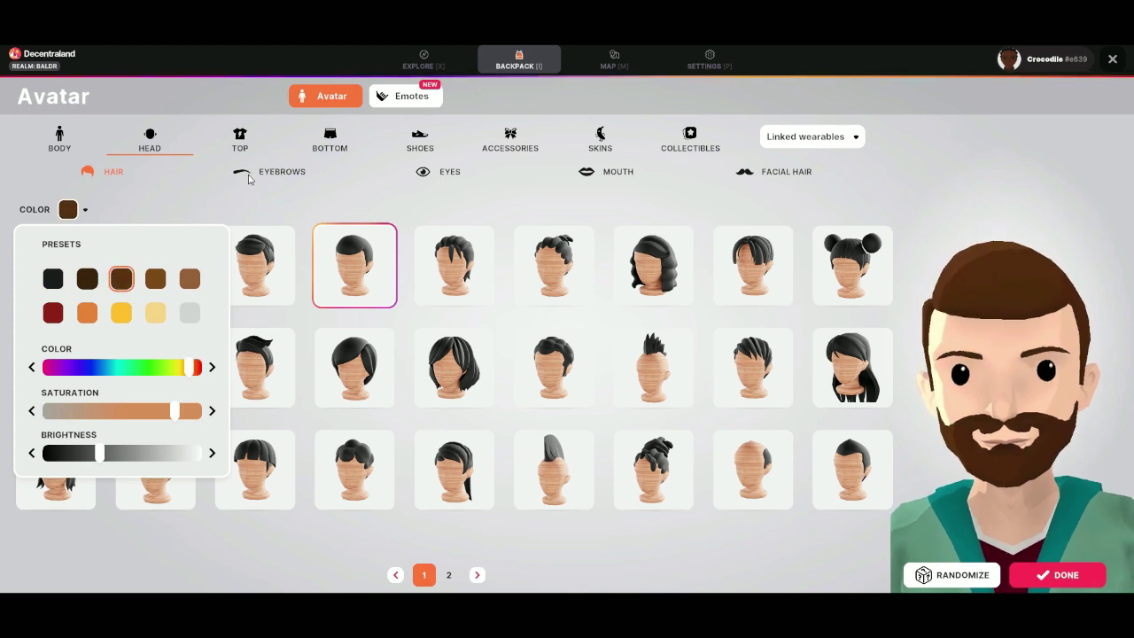
{"action": "left_click", "coordinate": [247, 179]}
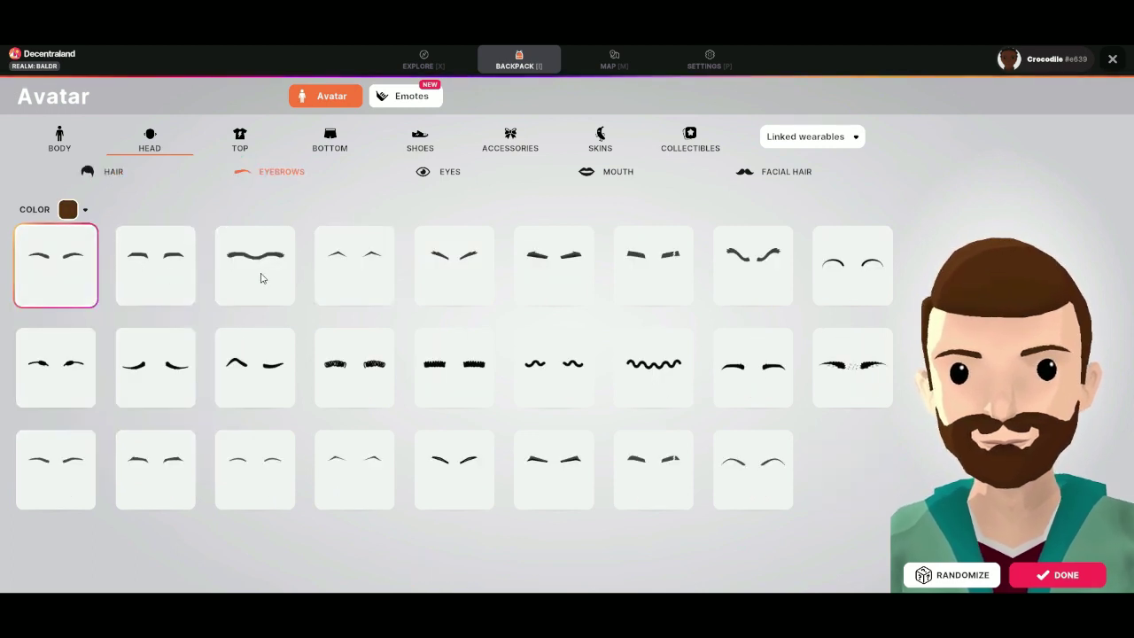
Give the avatar the seventh, thick angled eyebrows and the fourth, large dark eye style.
{"action": "left_click", "coordinate": [659, 276]}
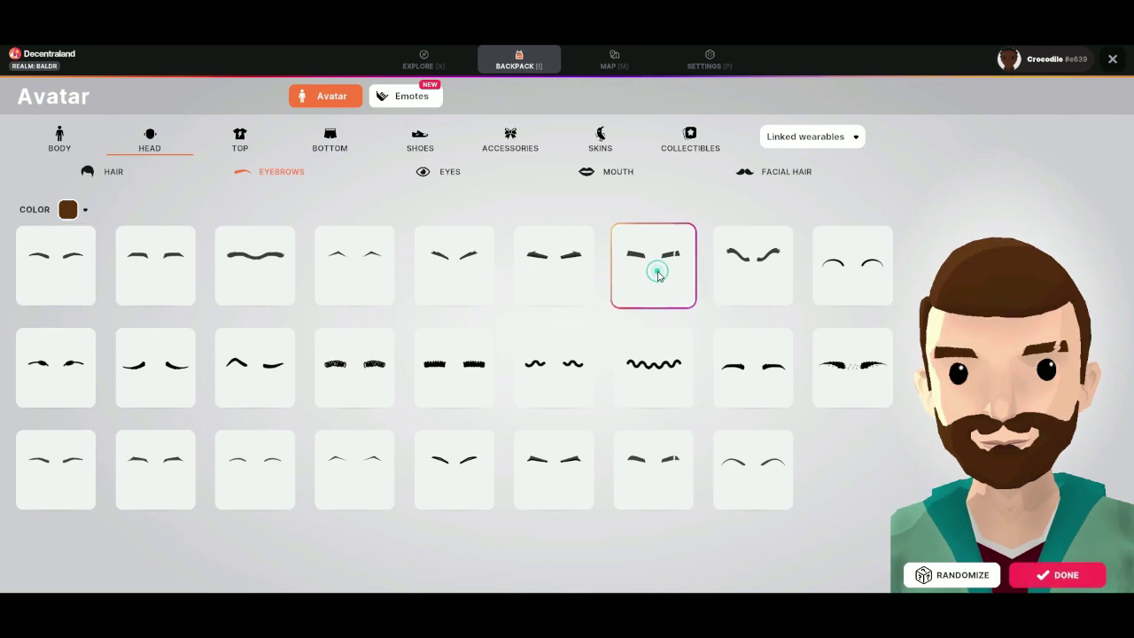
{"action": "left_click", "coordinate": [437, 176]}
{"action": "left_click", "coordinate": [337, 263]}
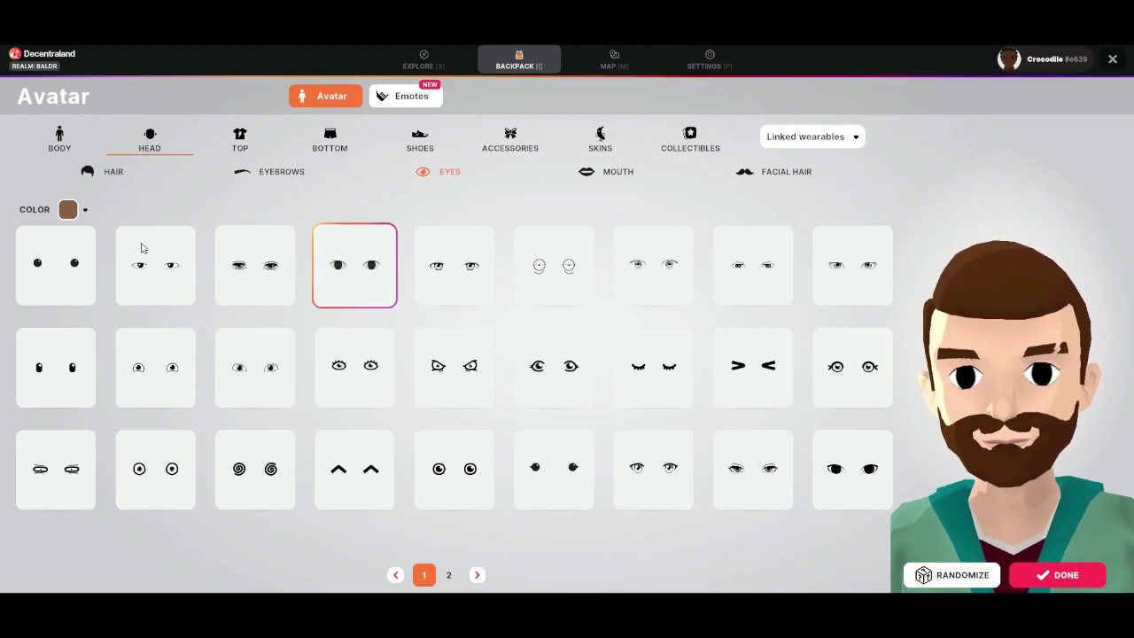
Set the avatar's eye colour to the dark green preset.
{"action": "left_click", "coordinate": [83, 212]}
{"action": "left_click", "coordinate": [156, 311]}
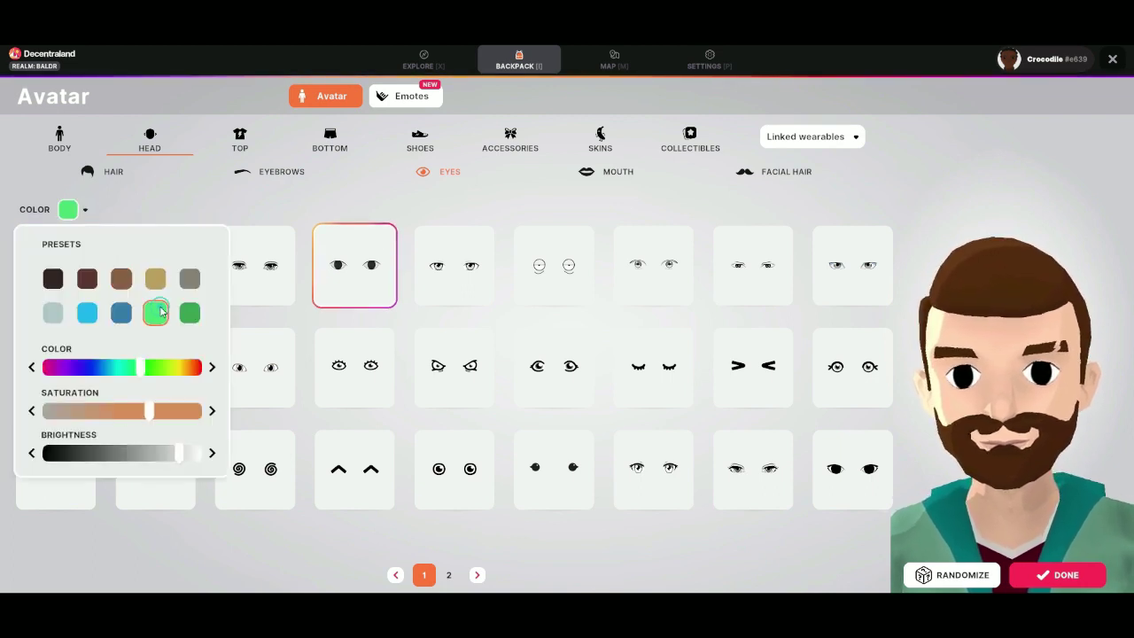
{"action": "left_click", "coordinate": [190, 314]}
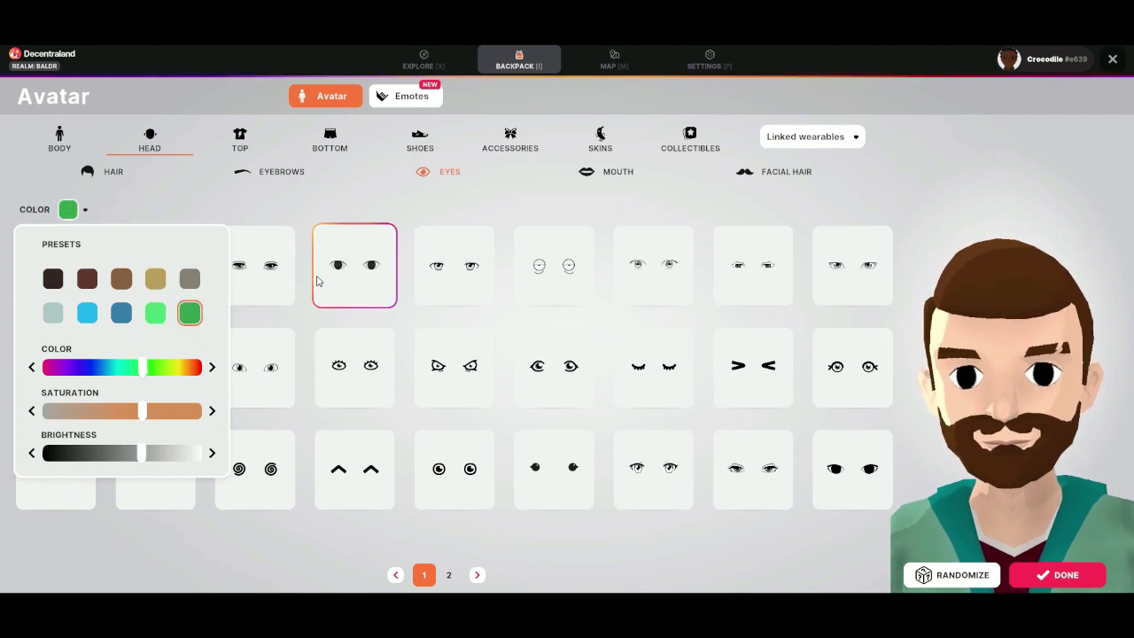
{"action": "left_click", "coordinate": [459, 207]}
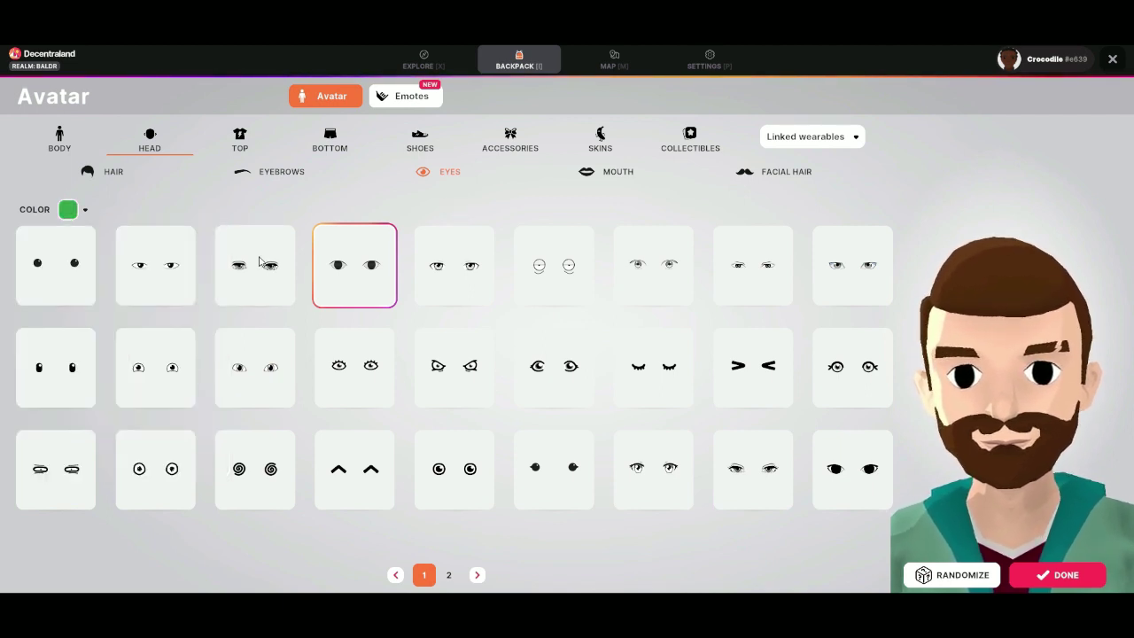
{"action": "left_click", "coordinate": [345, 248]}
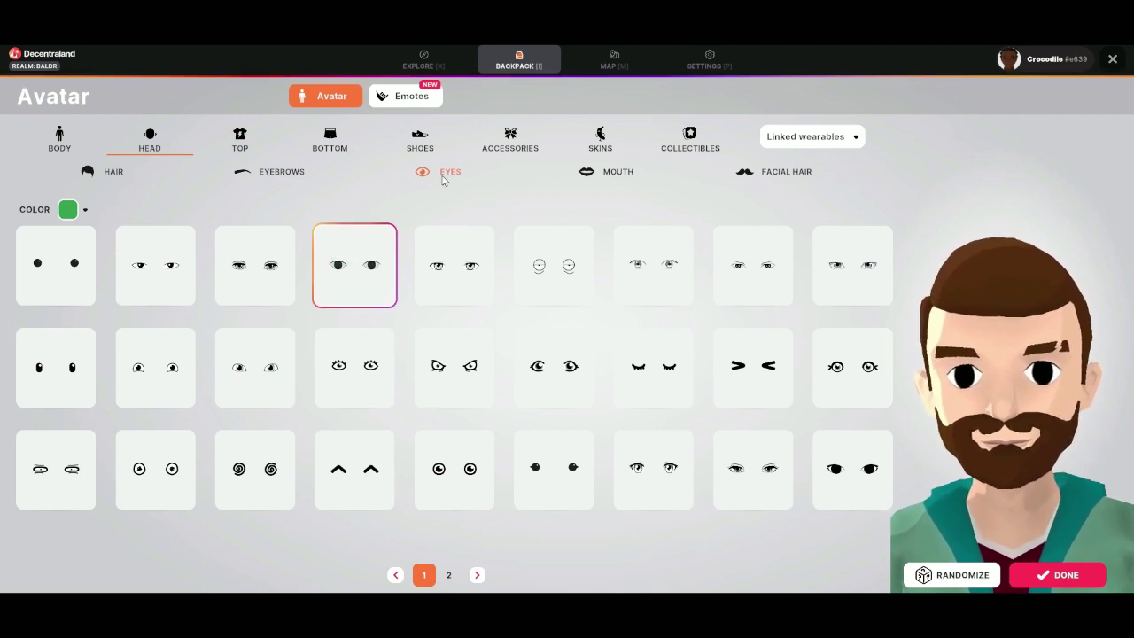
{"action": "left_click", "coordinate": [617, 172]}
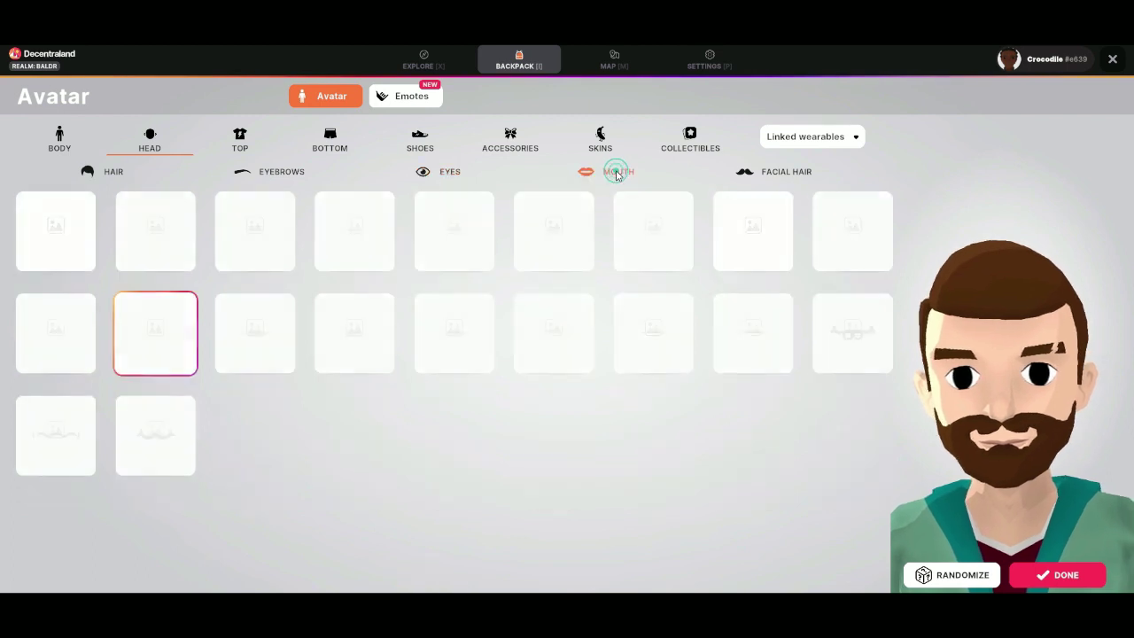
Switch to the first mouth style and try several beard styles: full, chinstrap, chin tuft.
{"action": "left_click", "coordinate": [656, 343]}
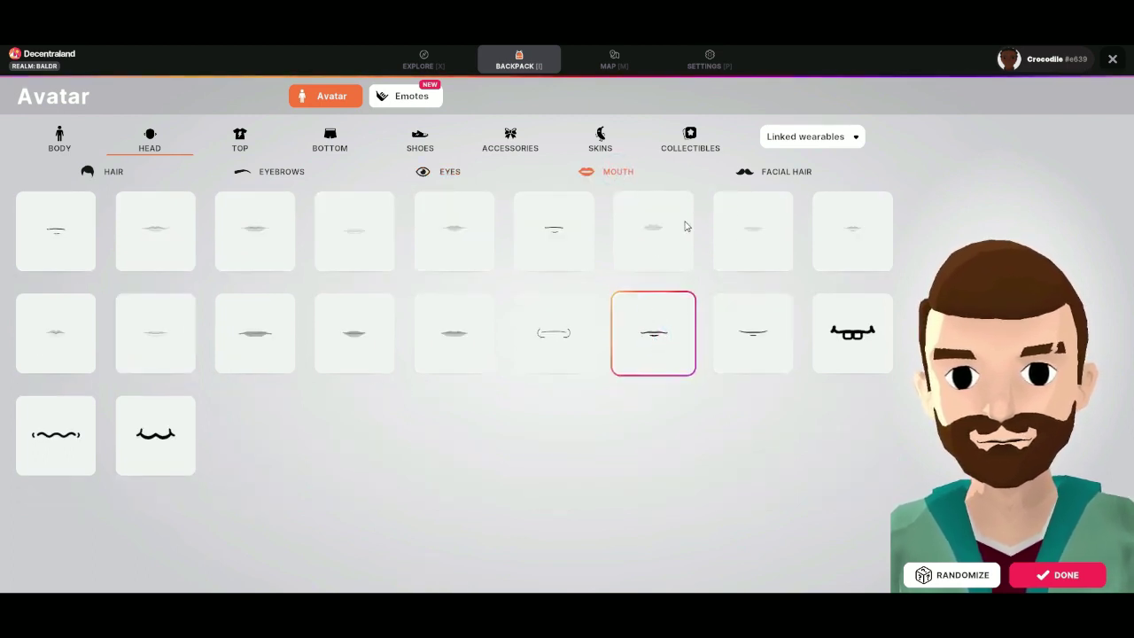
{"action": "left_click", "coordinate": [62, 241]}
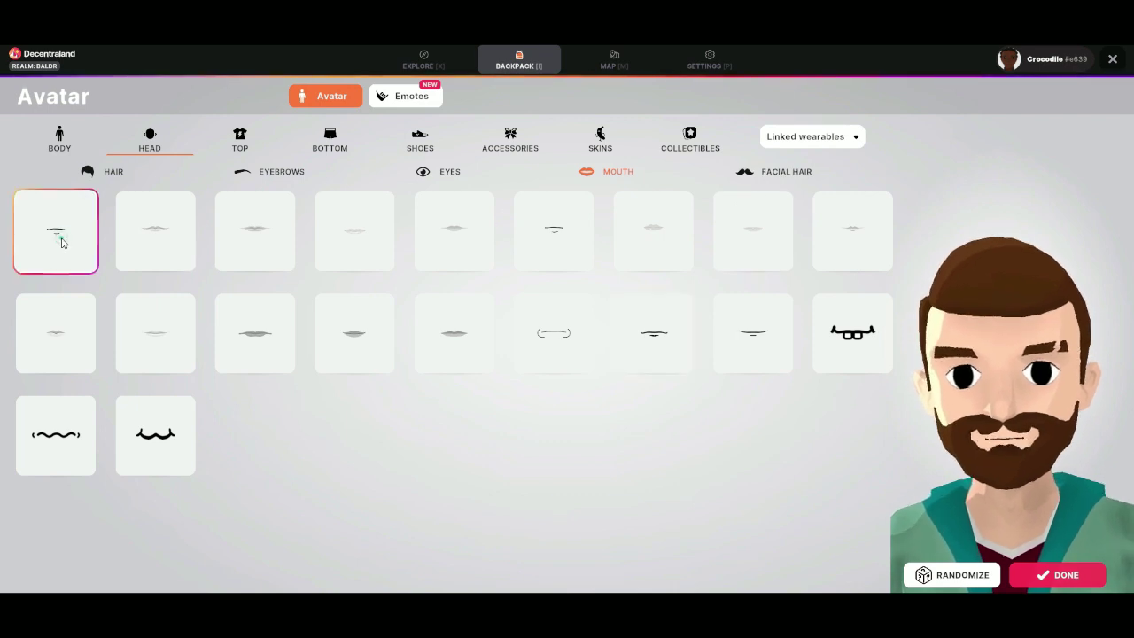
{"action": "left_click", "coordinate": [786, 172]}
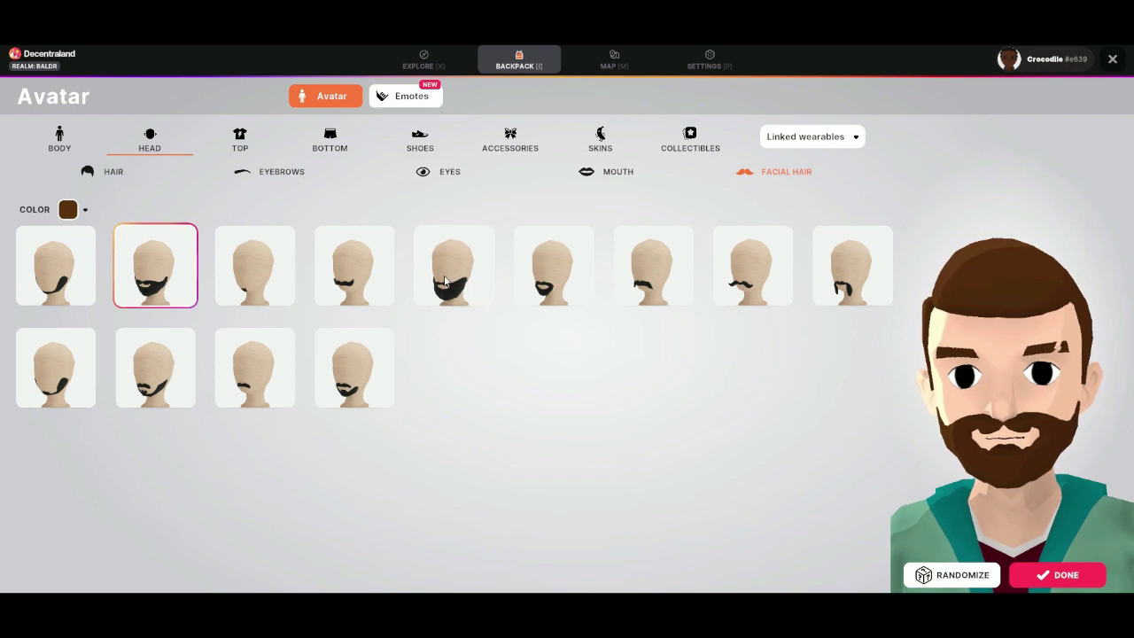
{"action": "left_click", "coordinate": [446, 281]}
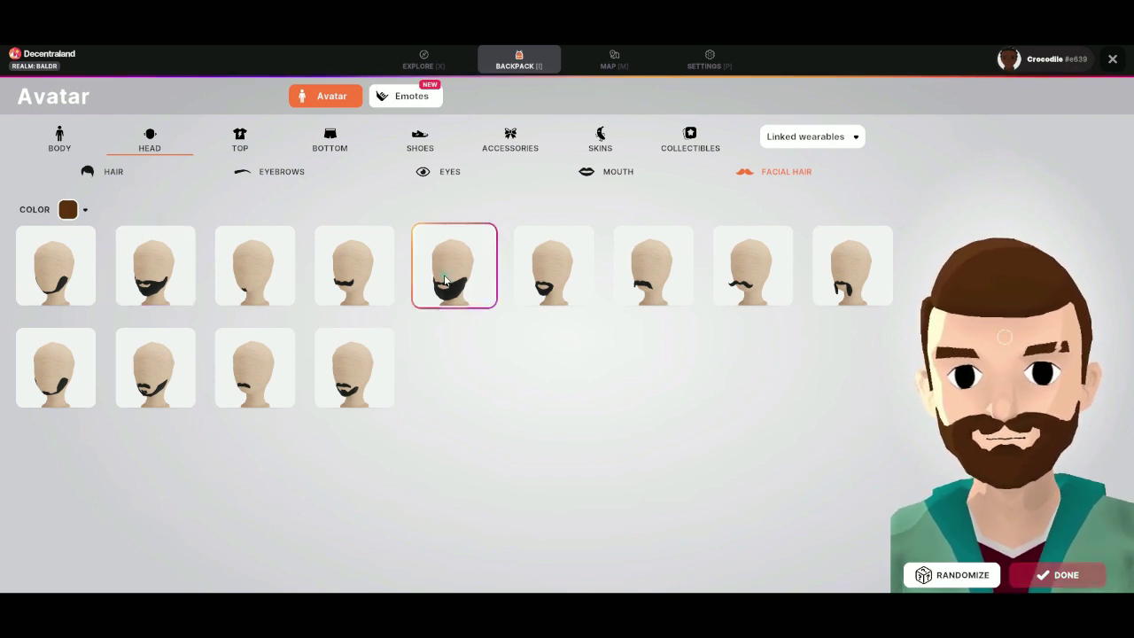
{"action": "left_click", "coordinate": [58, 280]}
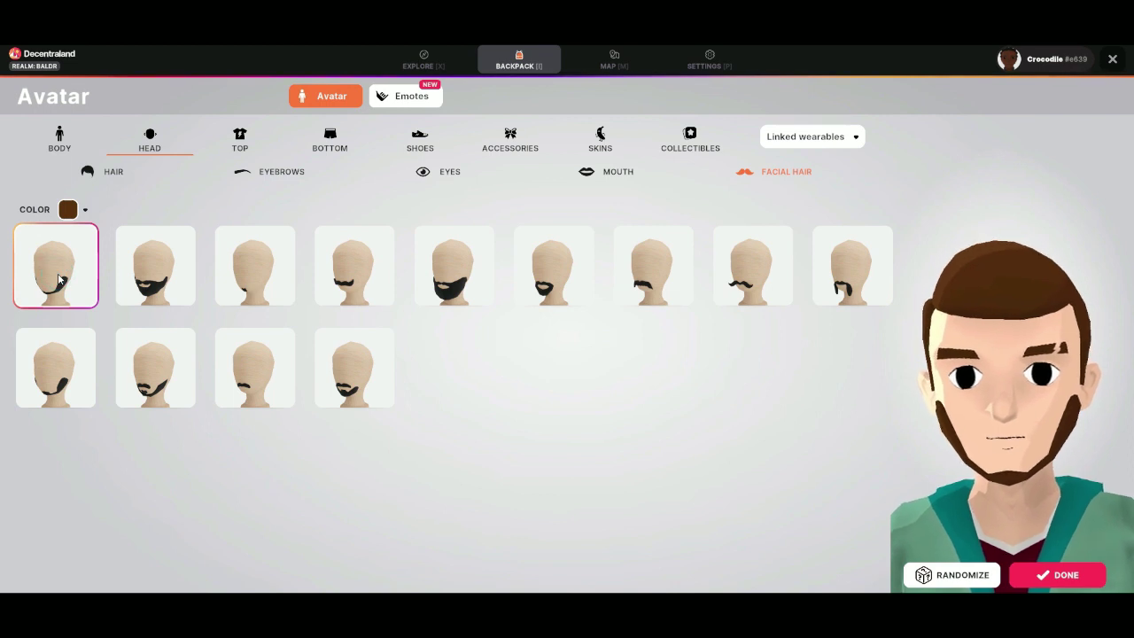
{"action": "left_click", "coordinate": [255, 285]}
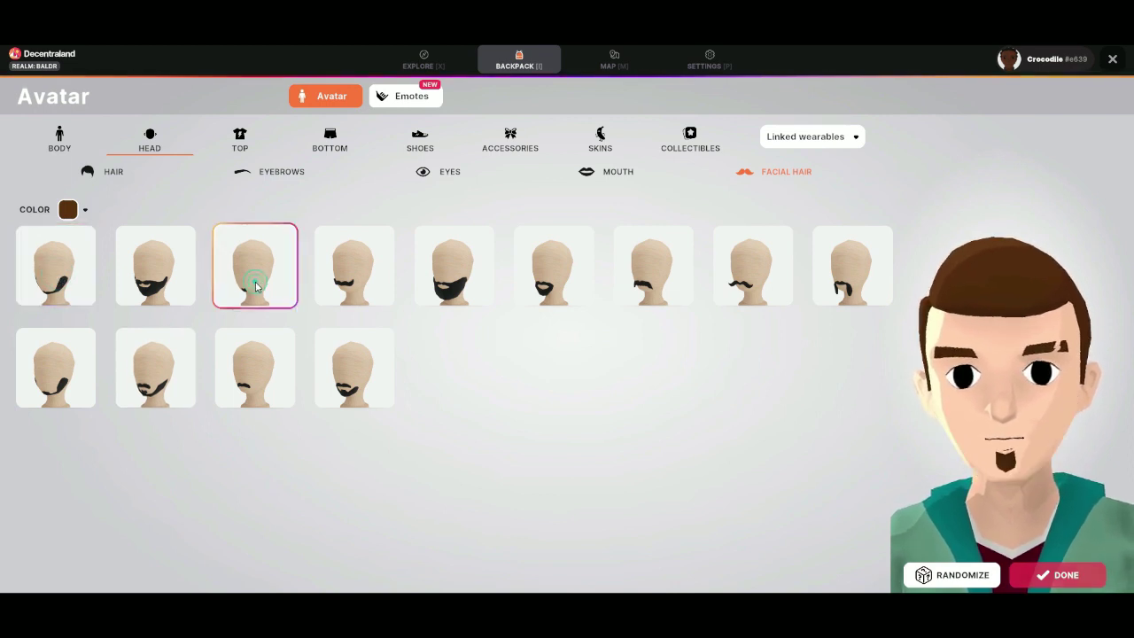
{"action": "left_click", "coordinate": [164, 264]}
Give the avatar the curled handlebar moustache in the dark brown preset.
{"action": "left_click", "coordinate": [866, 284]}
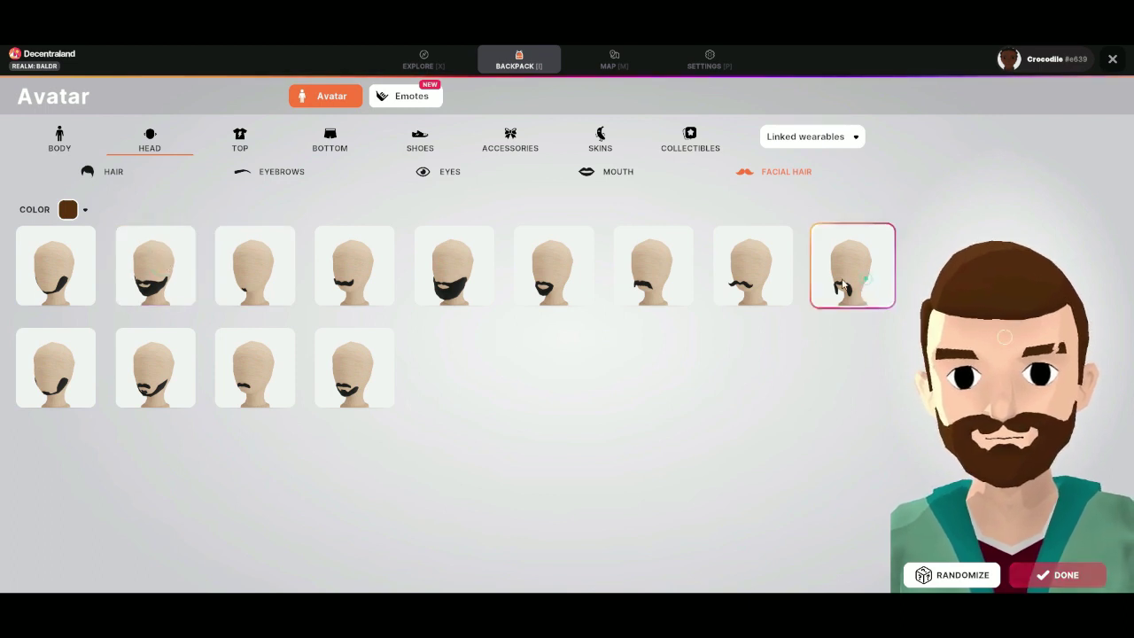
{"action": "left_click", "coordinate": [759, 281]}
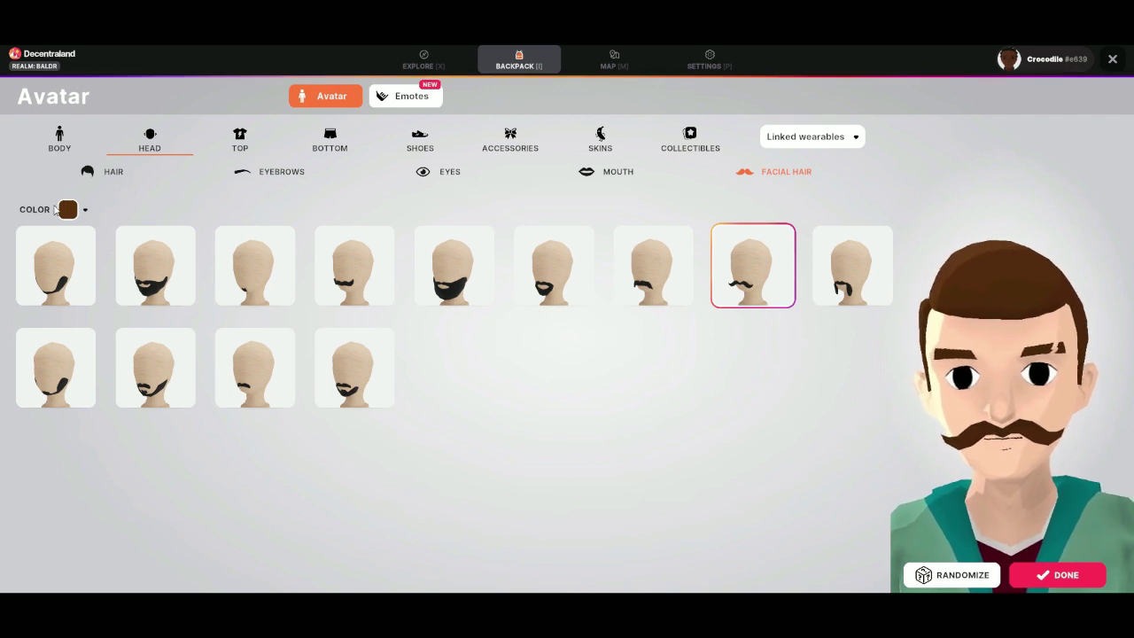
{"action": "left_click", "coordinate": [83, 210]}
{"action": "left_click", "coordinate": [86, 280]}
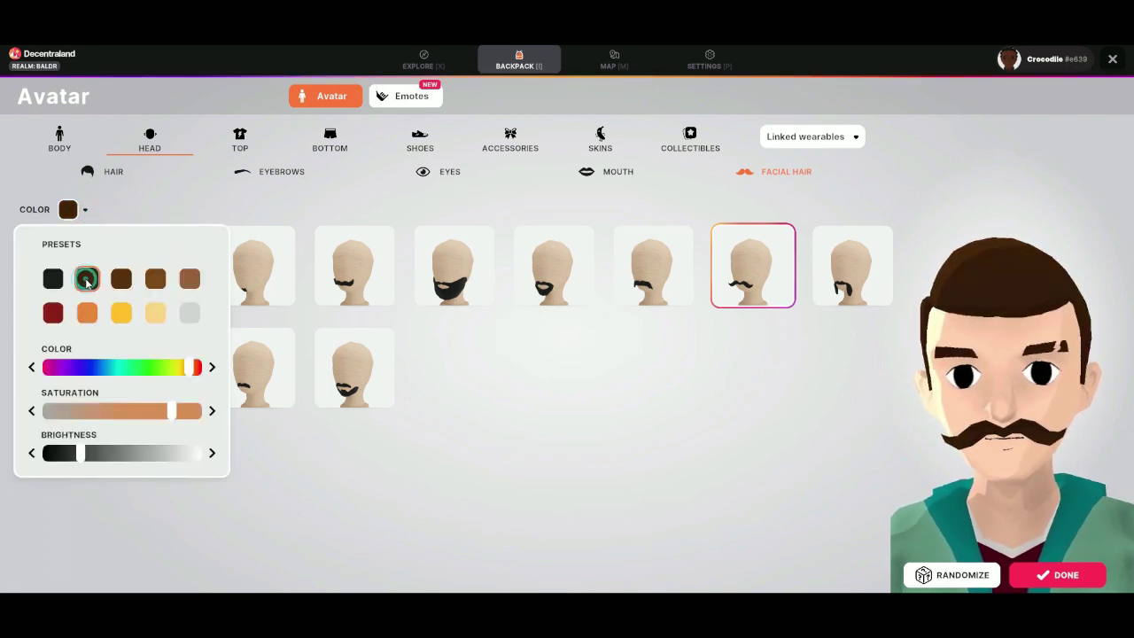
{"action": "left_click", "coordinate": [371, 211]}
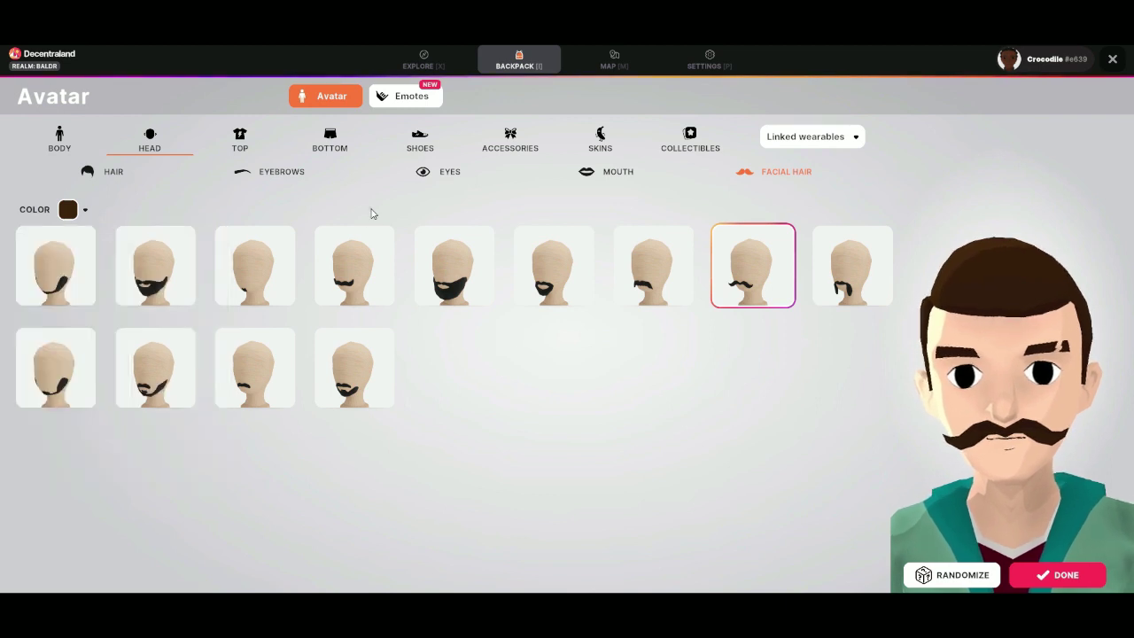
{"action": "left_click", "coordinate": [436, 175]}
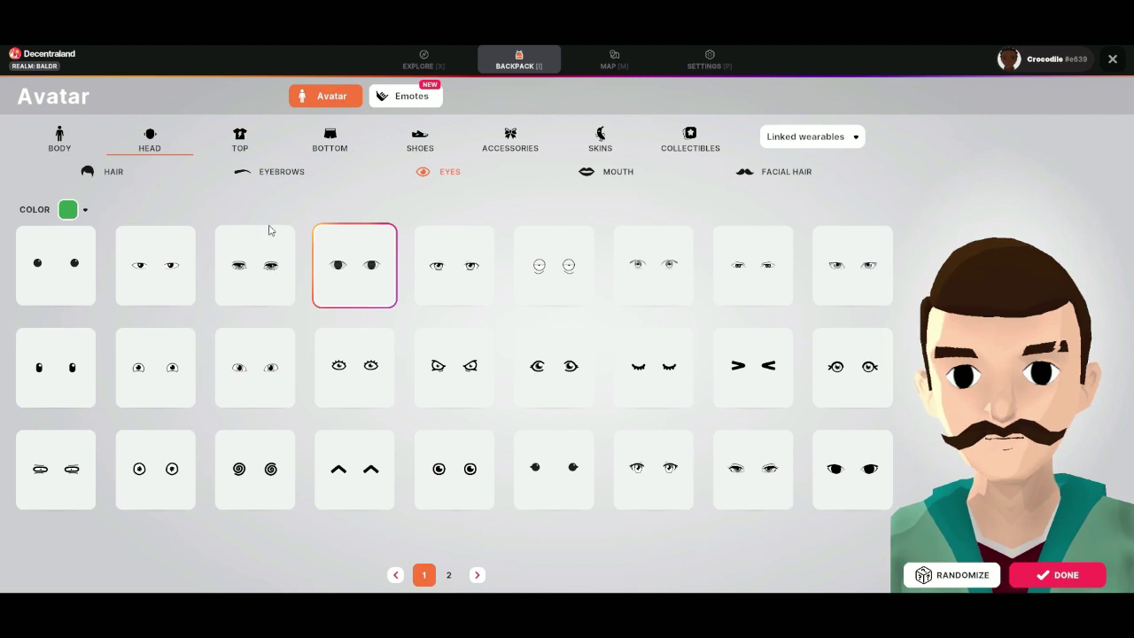
Replace the green hoodie with the black zip-up jacket from the Top category.
{"action": "left_click", "coordinate": [240, 148]}
{"action": "left_click", "coordinate": [385, 213]}
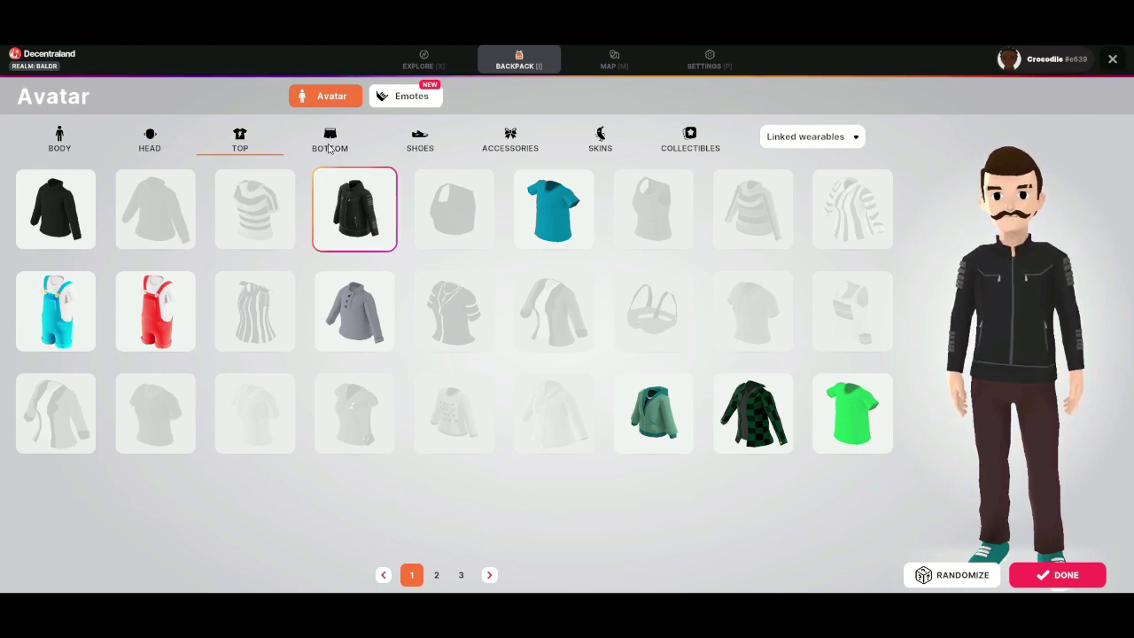
{"action": "left_click", "coordinate": [330, 144]}
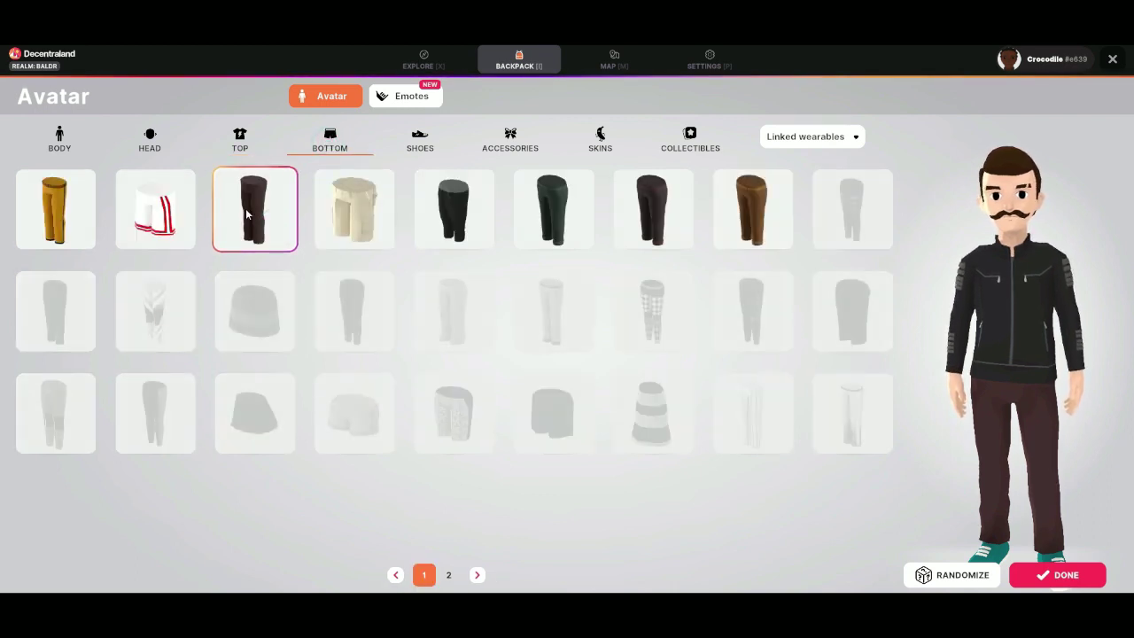
After trying black, dark, grey and brown pants, dress the avatar in mustard yellow pants.
{"action": "left_click", "coordinate": [462, 208]}
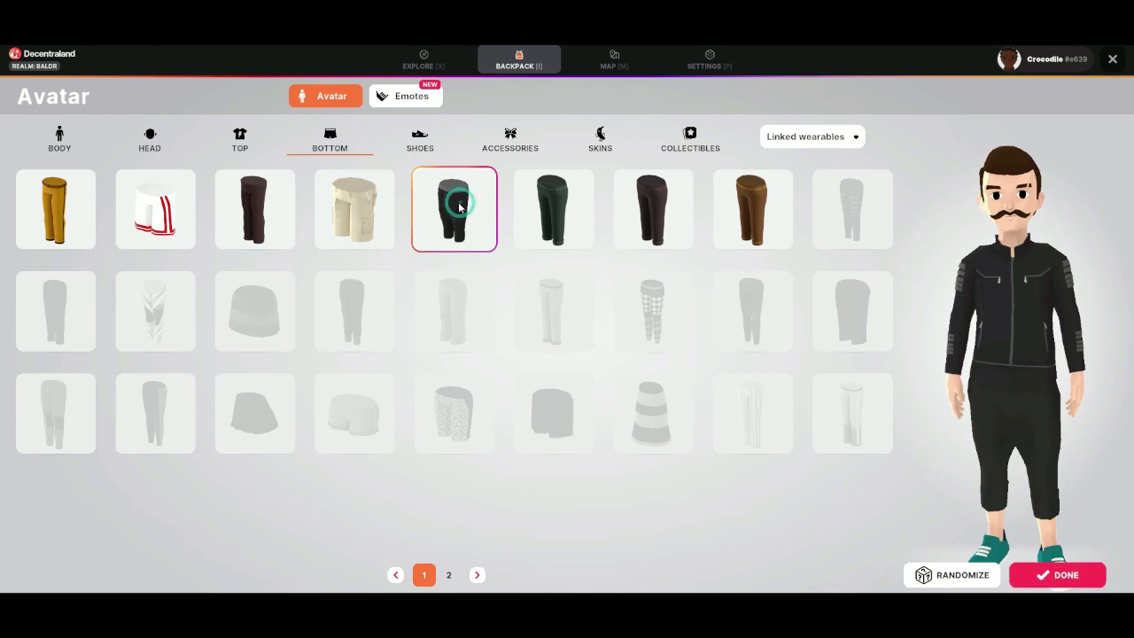
{"action": "left_click", "coordinate": [649, 204]}
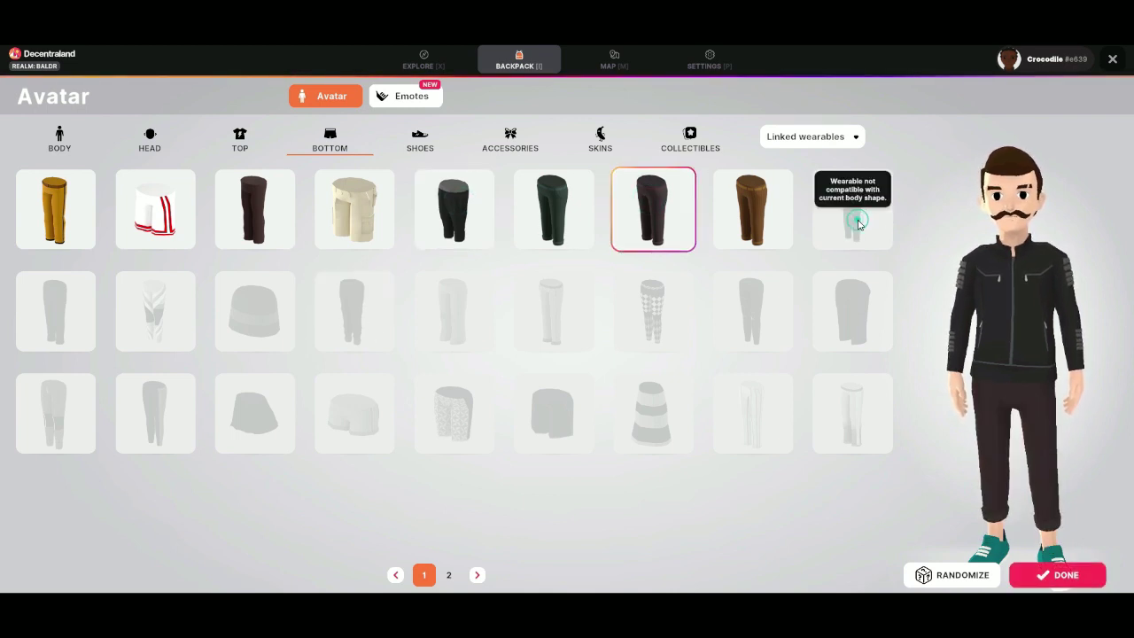
{"action": "left_click", "coordinate": [873, 197]}
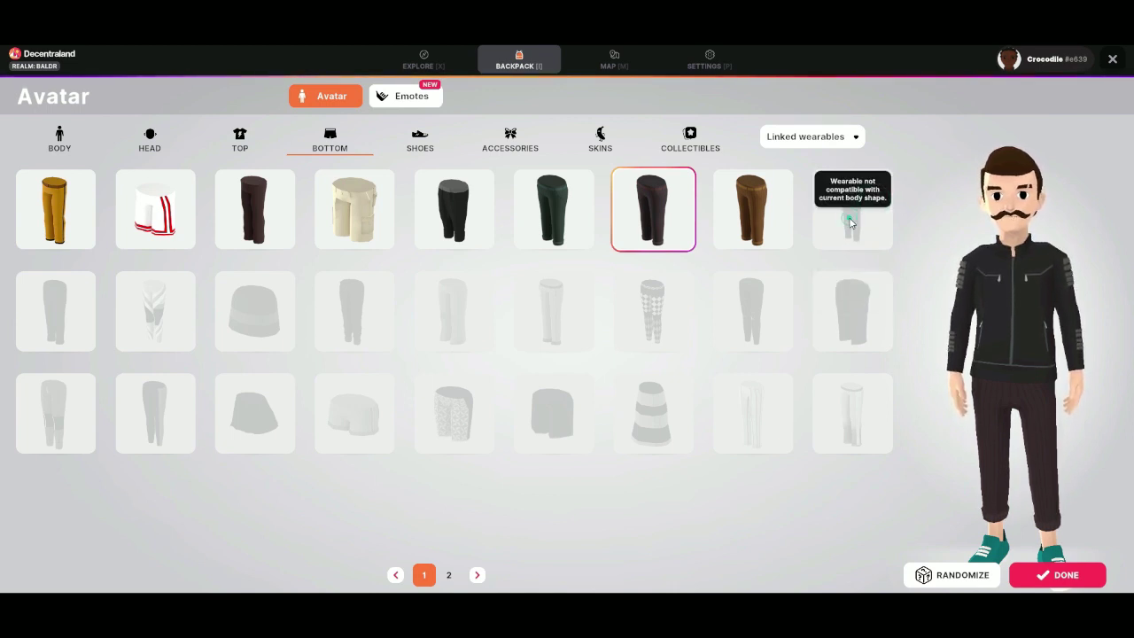
{"action": "left_click", "coordinate": [769, 214]}
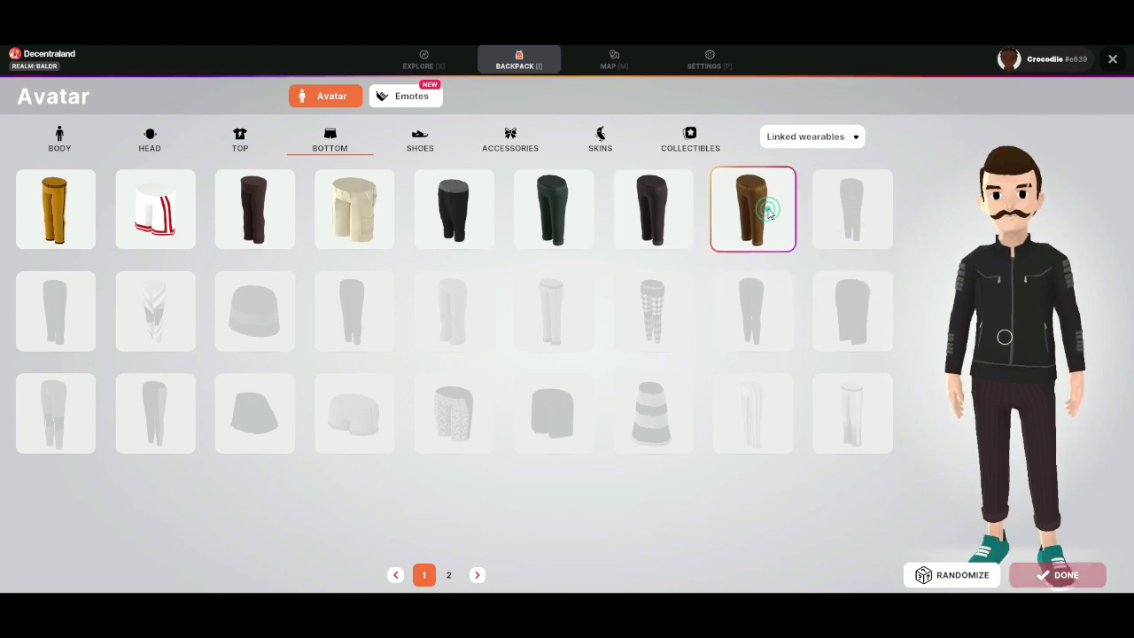
{"action": "left_click", "coordinate": [78, 220]}
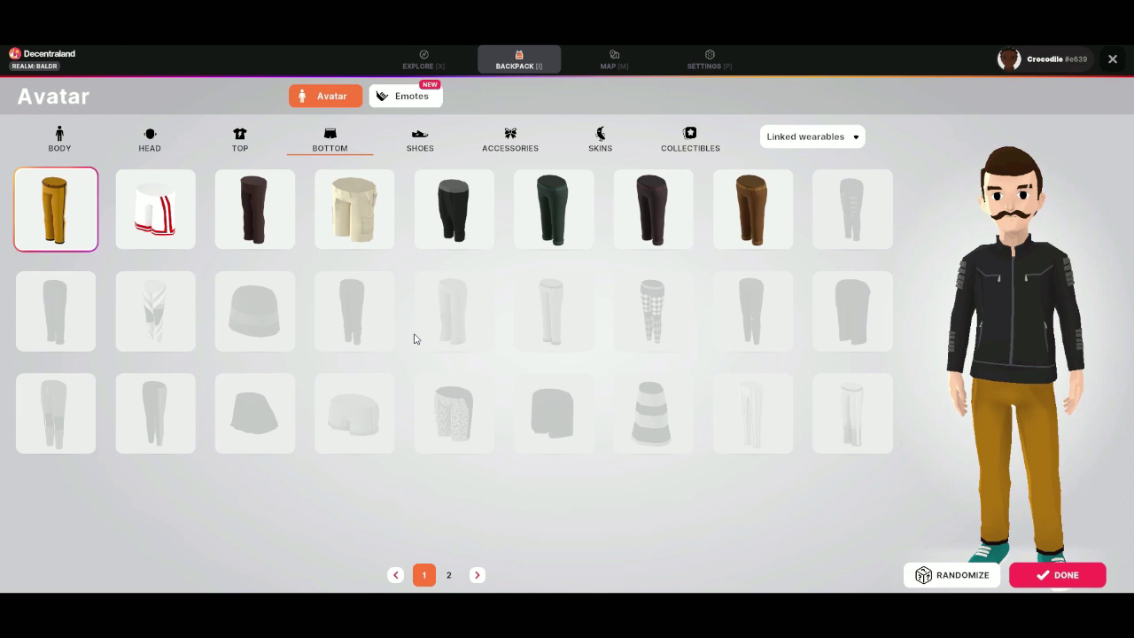
{"action": "left_click", "coordinate": [420, 140]}
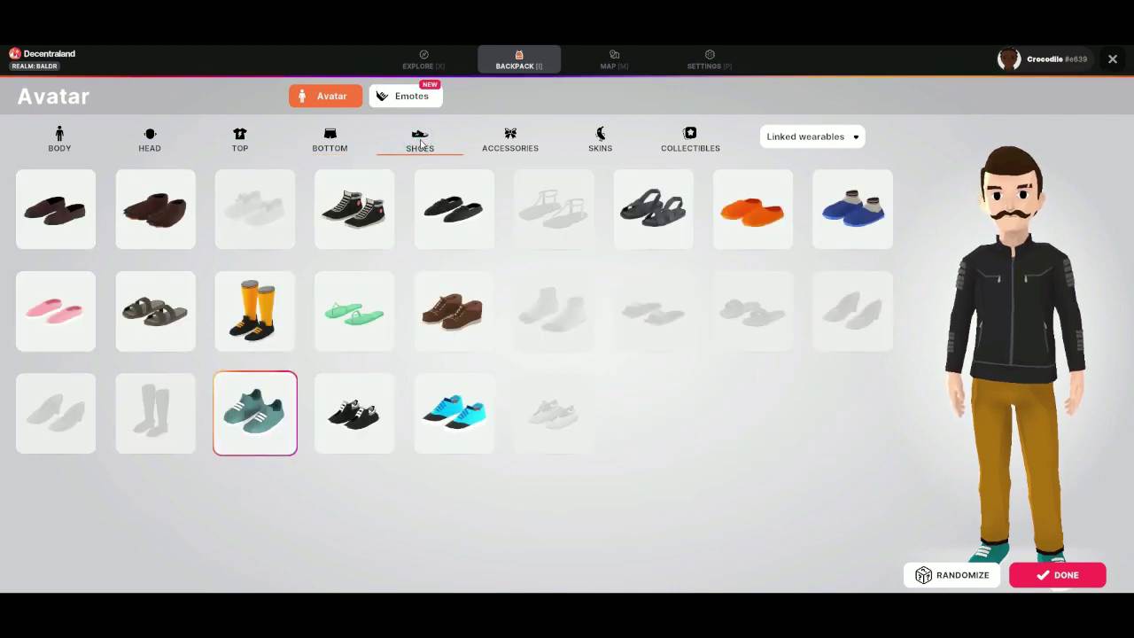
Put black high-top sneakers and the first dark aviator sunglasses on the avatar.
{"action": "left_click", "coordinate": [365, 213]}
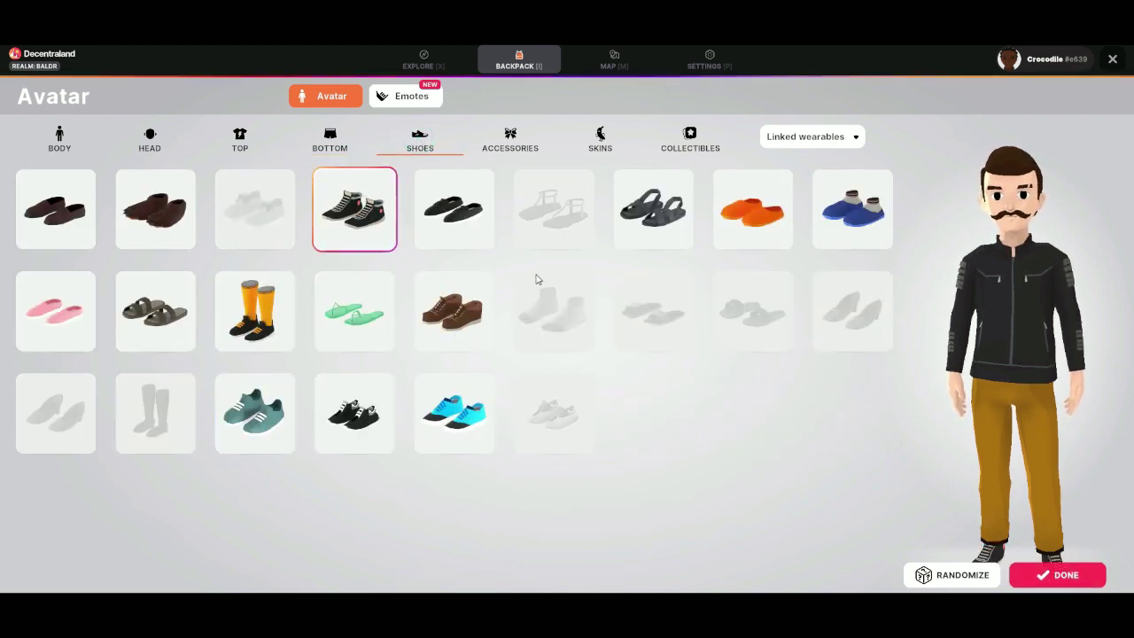
{"action": "left_click", "coordinate": [529, 145]}
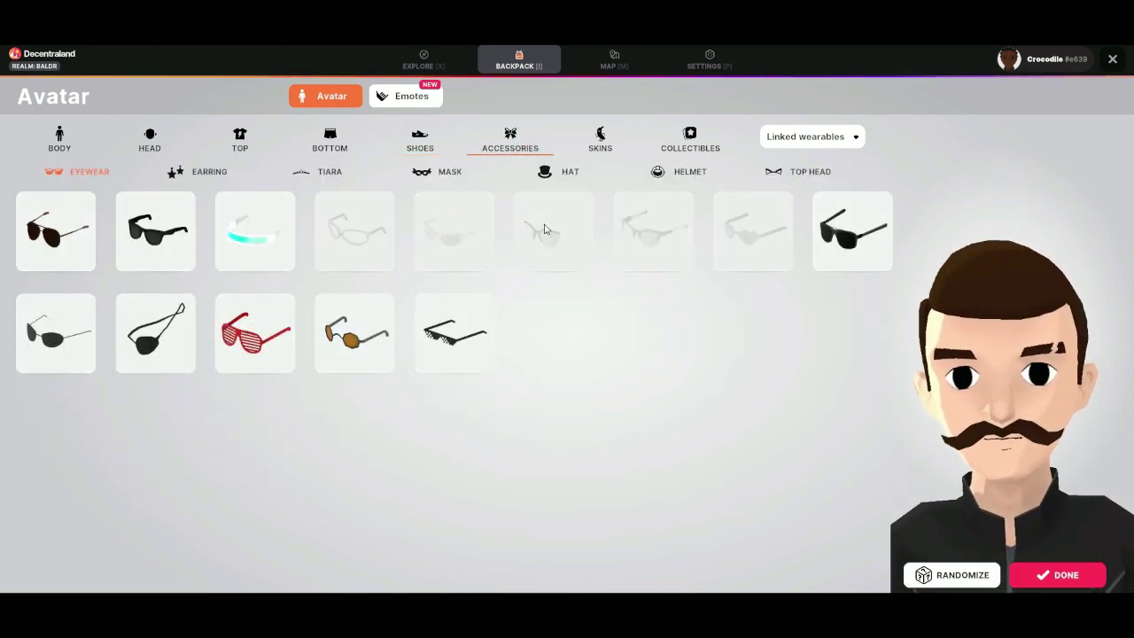
{"action": "left_click", "coordinate": [37, 248]}
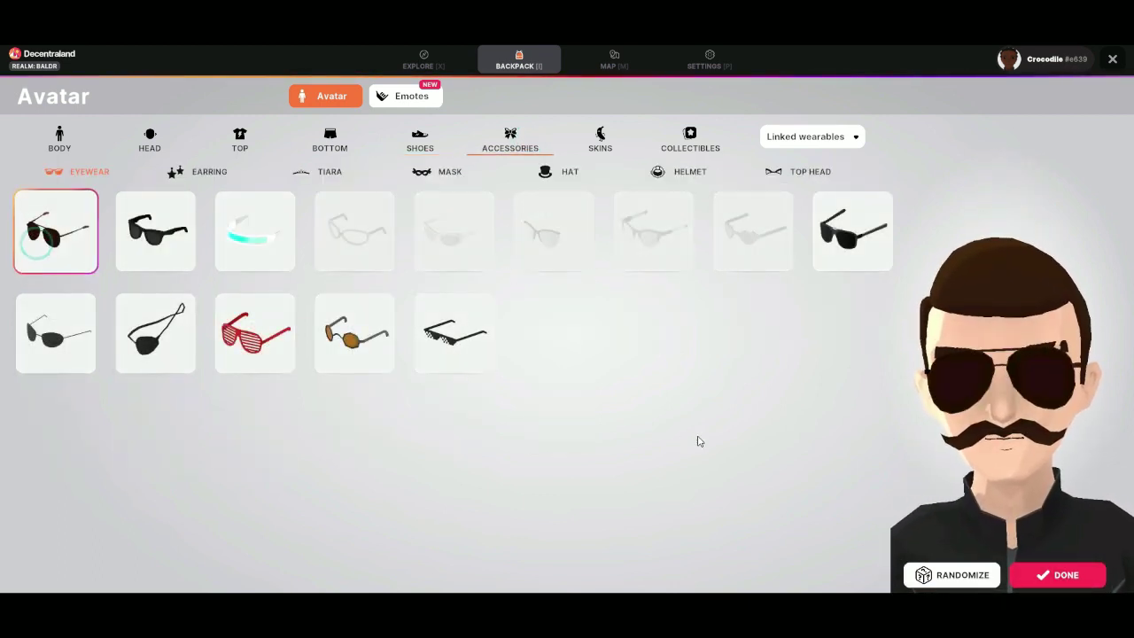
{"action": "left_click", "coordinate": [609, 148]}
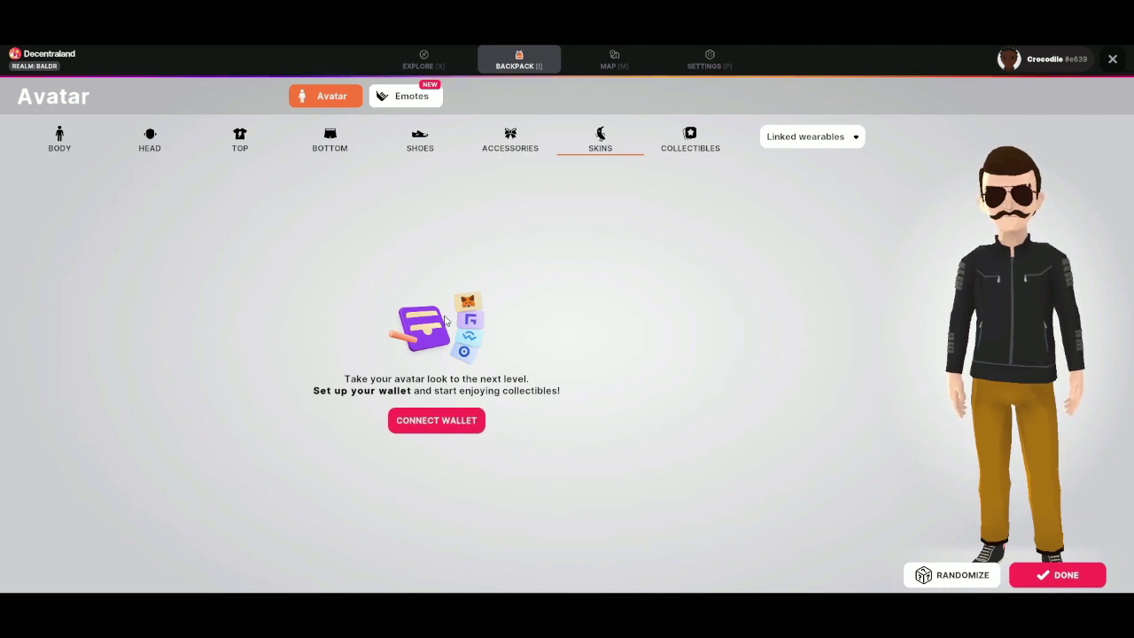
Check Collectibles filtered to the Baby Doge Coin linked wearables, finding nothing owned.
{"action": "left_click", "coordinate": [690, 148]}
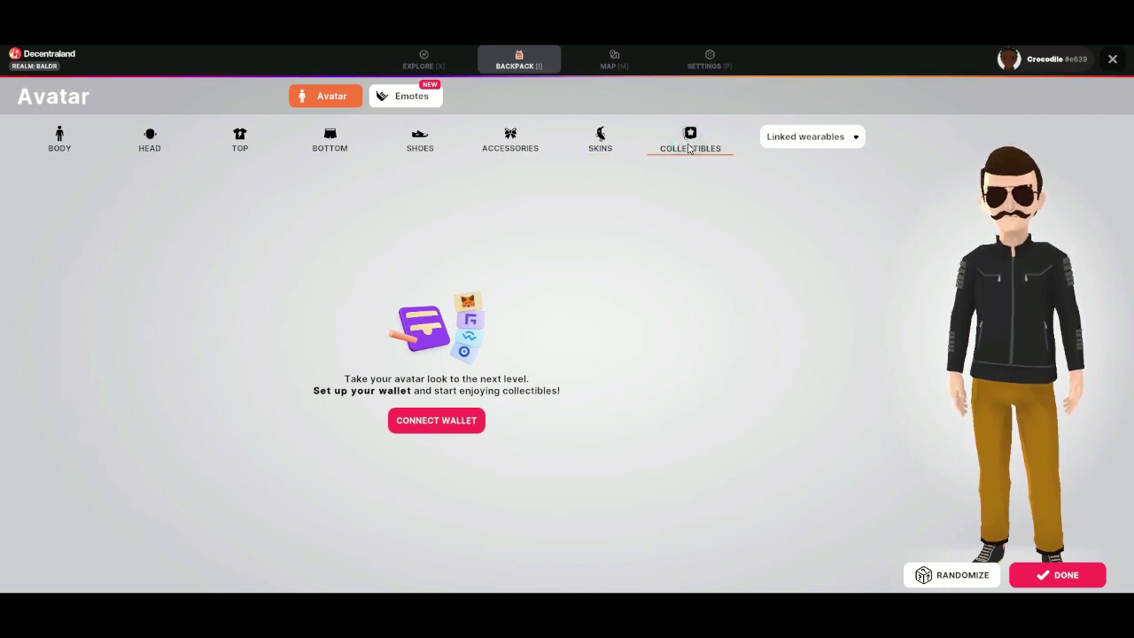
{"action": "left_click", "coordinate": [809, 140]}
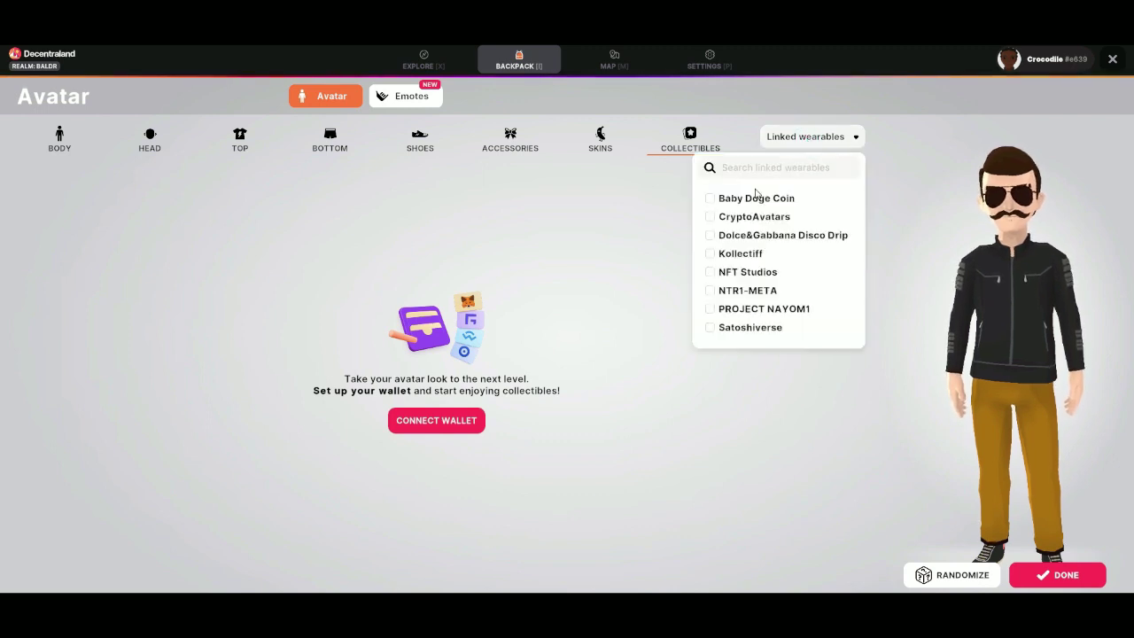
{"action": "left_click", "coordinate": [710, 200]}
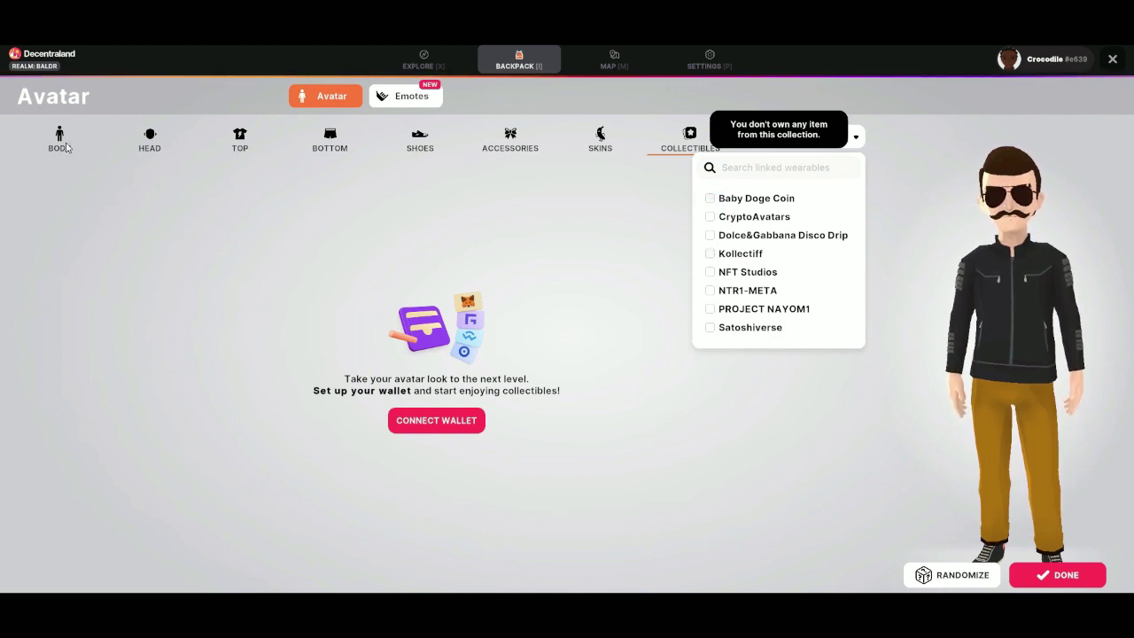
{"action": "left_click", "coordinate": [410, 100]}
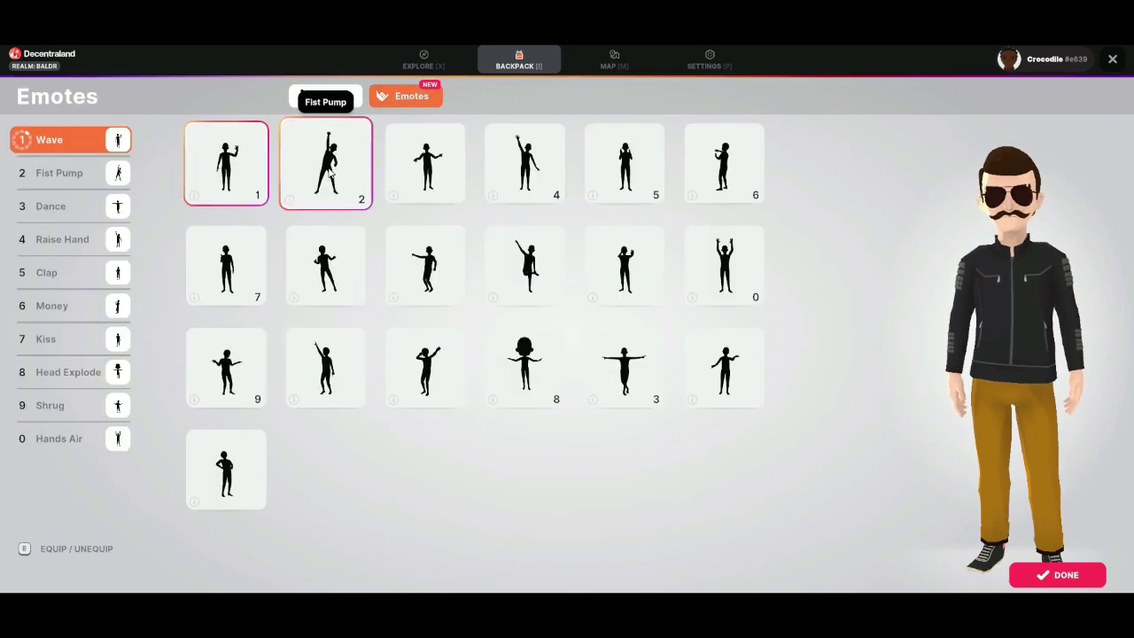
Equip Clap as emote 1, preview Money, then save the avatar and return to Wonderzone park road.
{"action": "left_click", "coordinate": [525, 178]}
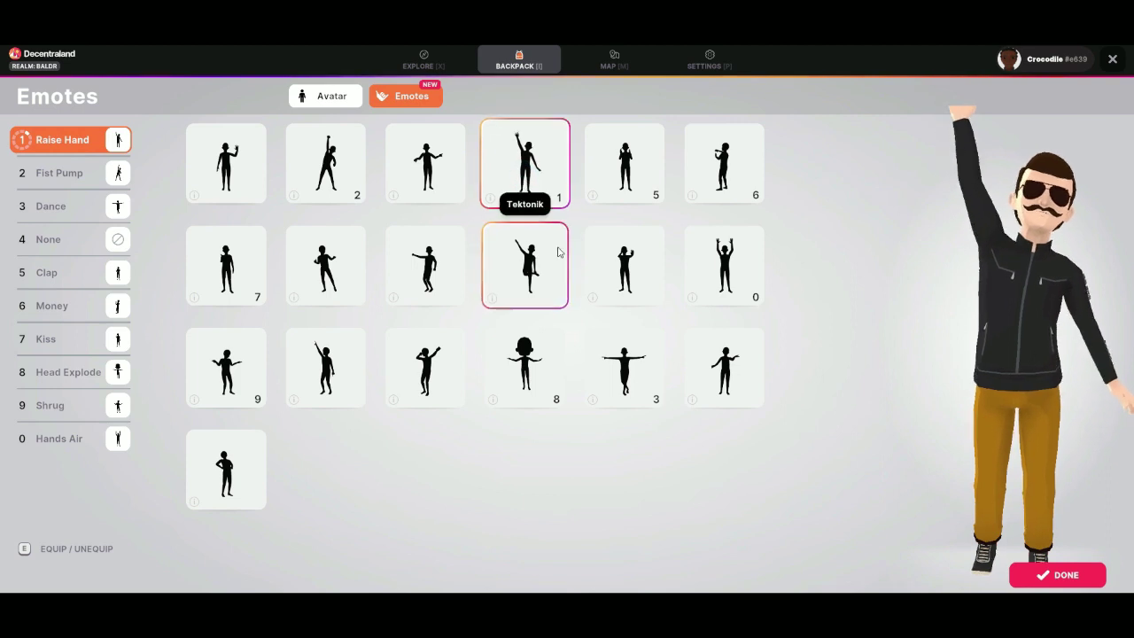
{"action": "left_click", "coordinate": [631, 175]}
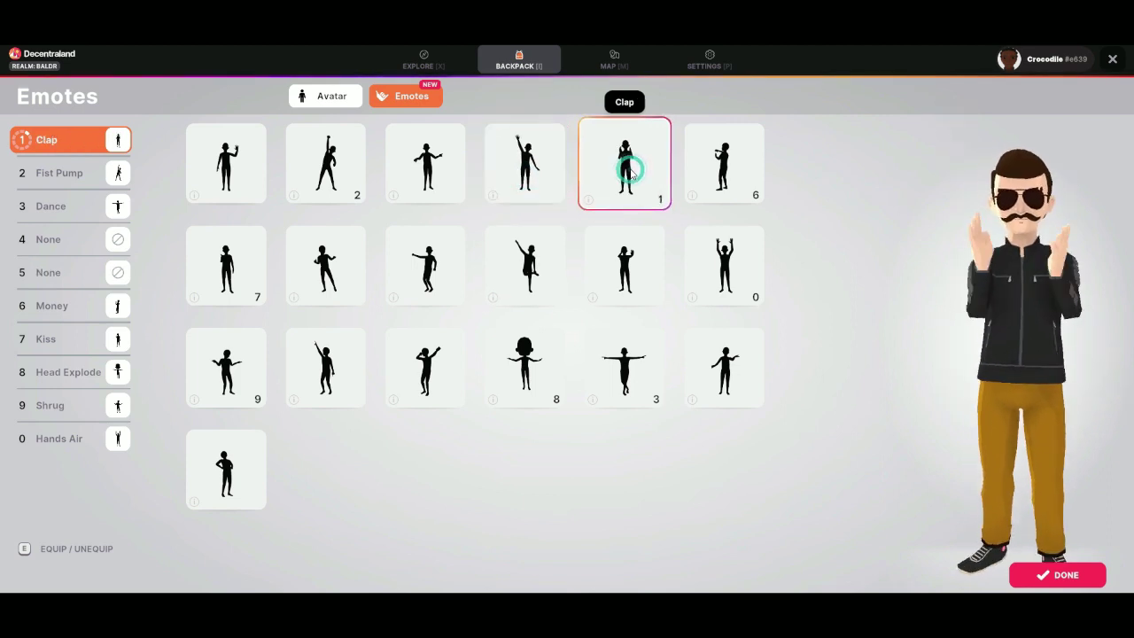
{"action": "left_click", "coordinate": [66, 314]}
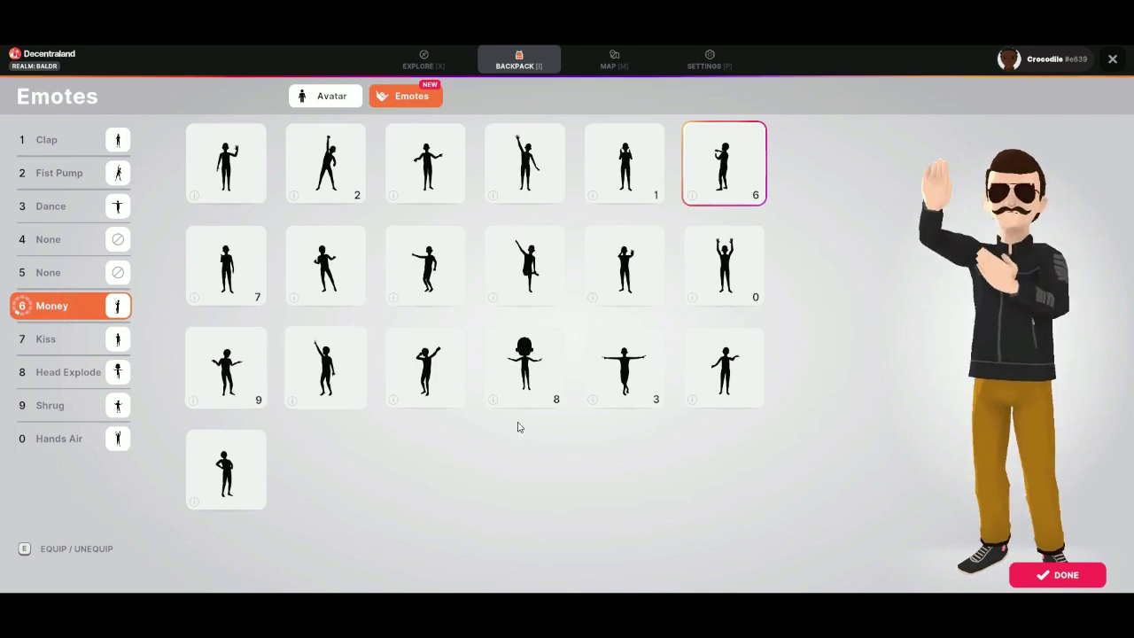
{"action": "left_click", "coordinate": [1066, 574]}
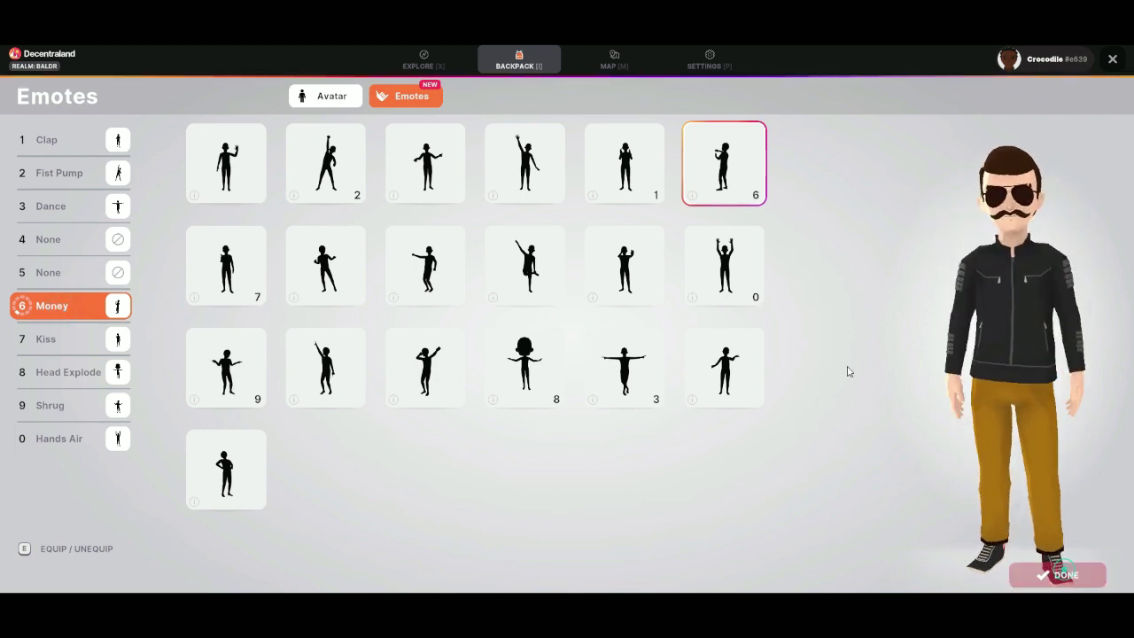
{"action": "left_click", "coordinate": [547, 410]}
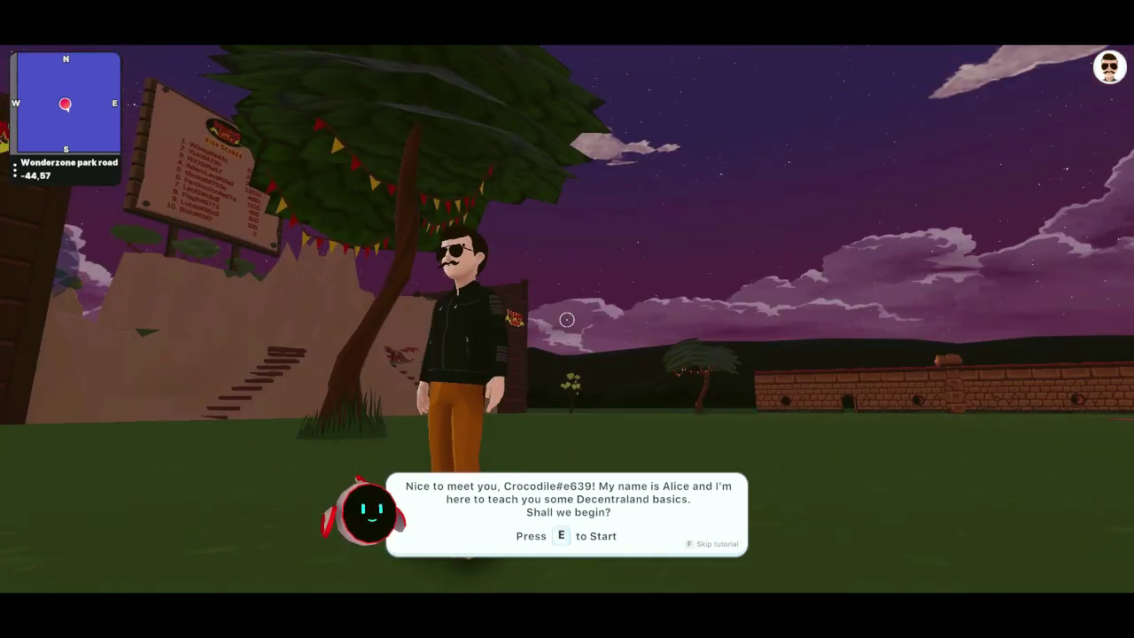
Walk the avatar across Grand Plaza, past the rock wall and tree, to the Gingerbread Breakdown snow wall.
{"action": "key", "text": "w"}
{"action": "key", "text": "a"}
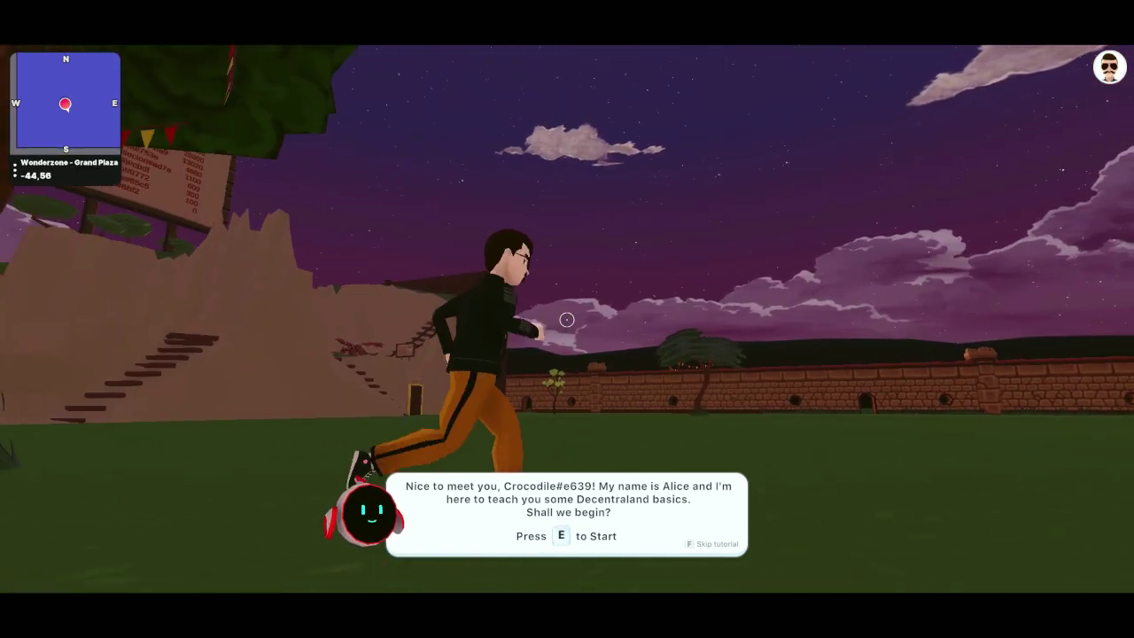
{"action": "key", "text": "d"}
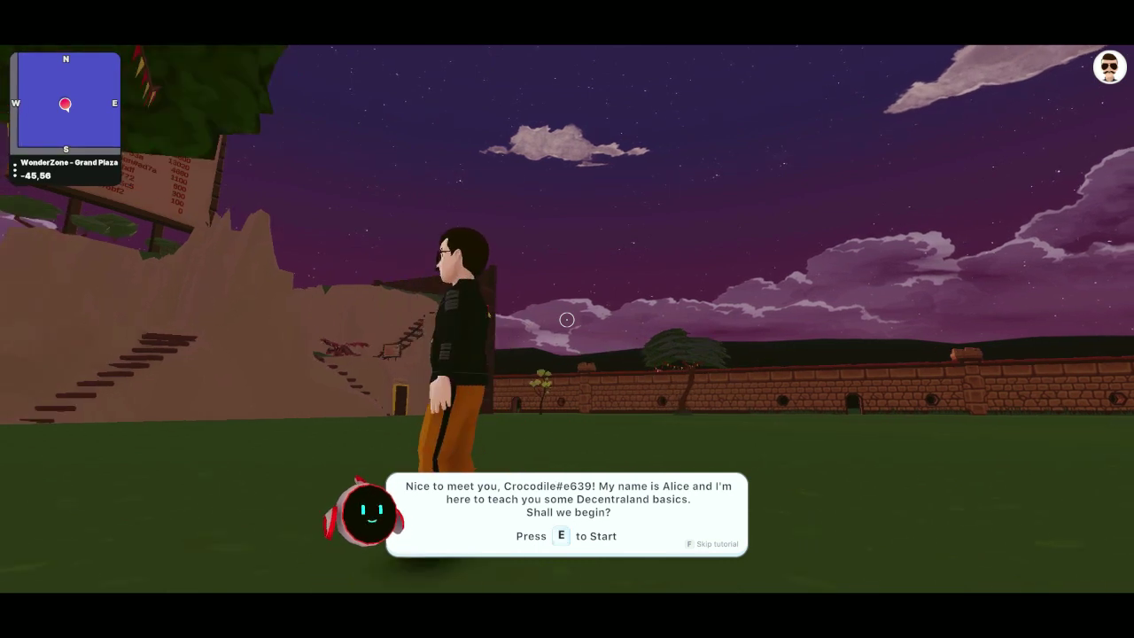
{"action": "key", "text": "w"}
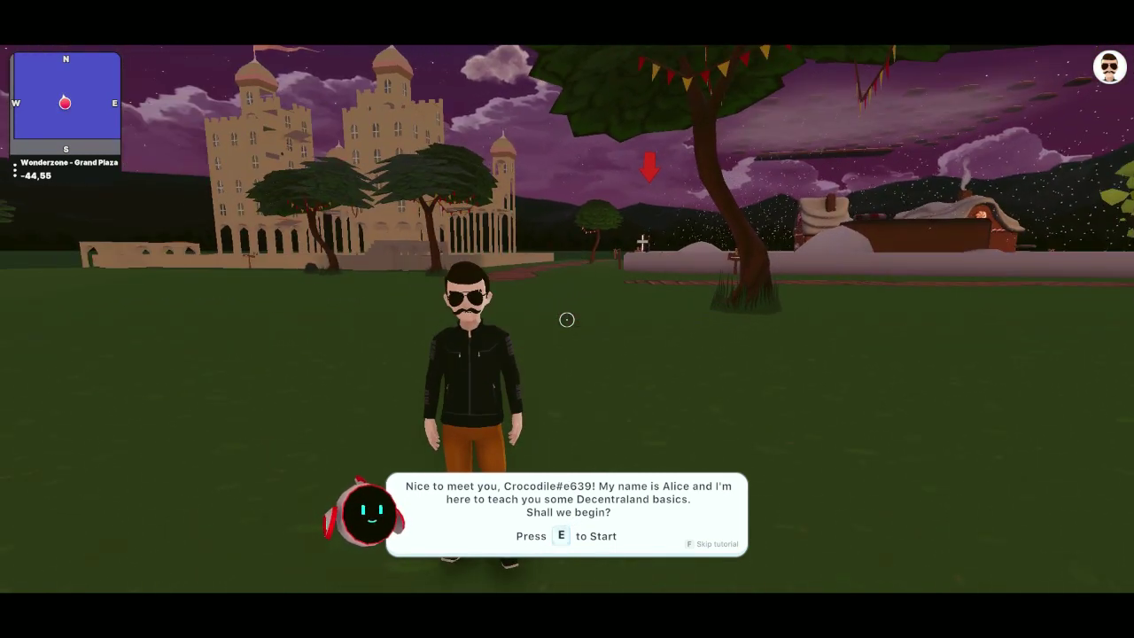
{"action": "key", "text": "w"}
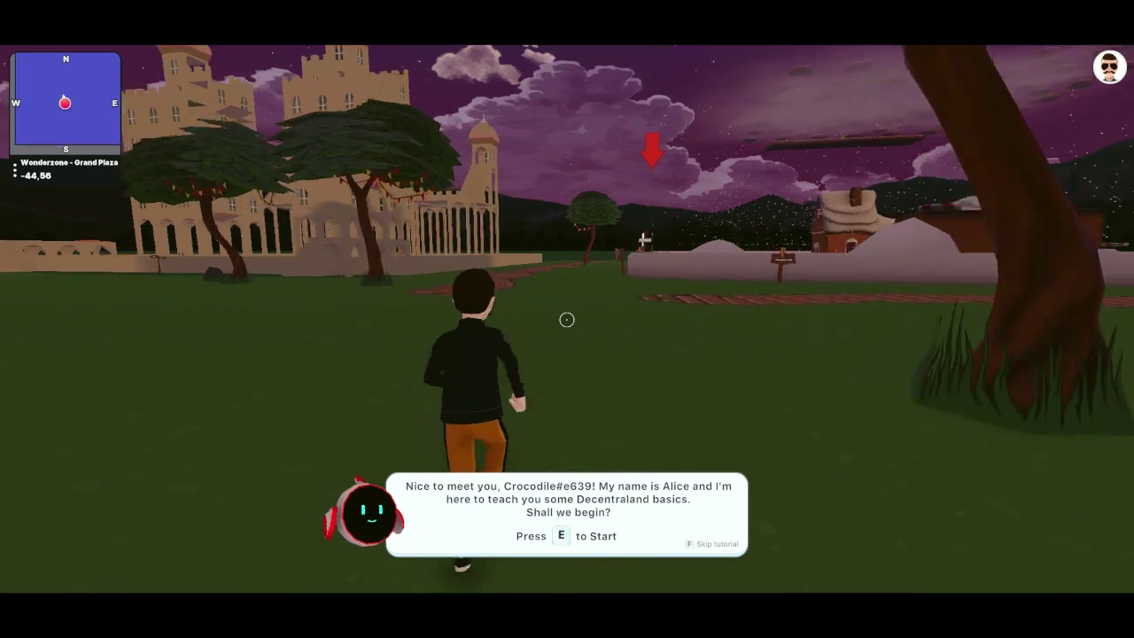
{"action": "key", "text": "w"}
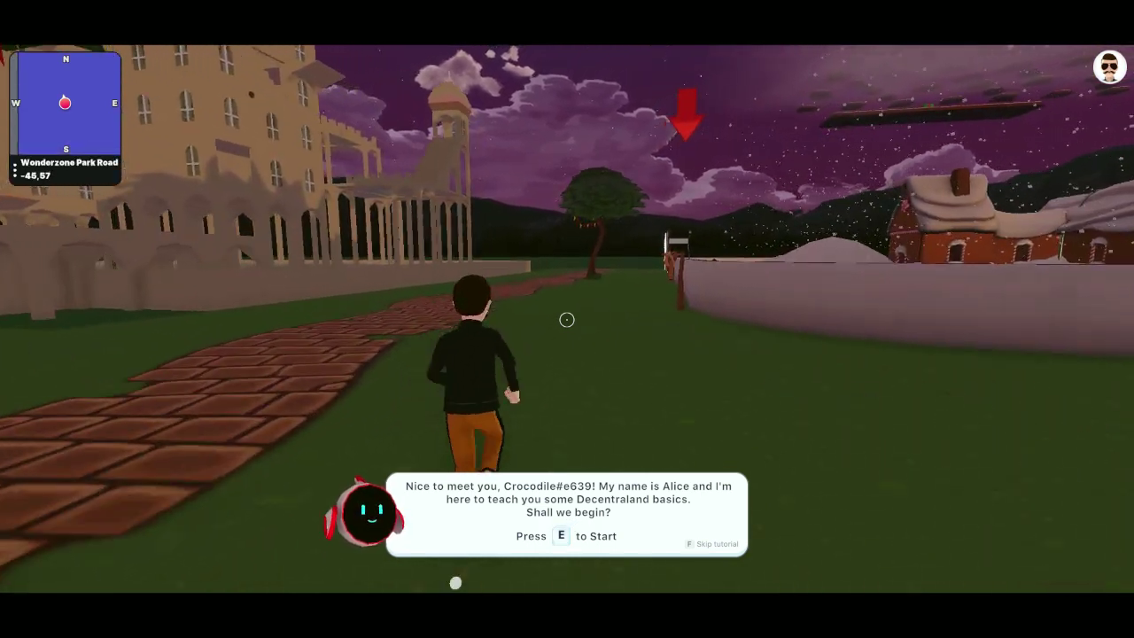
{"action": "key", "text": "w"}
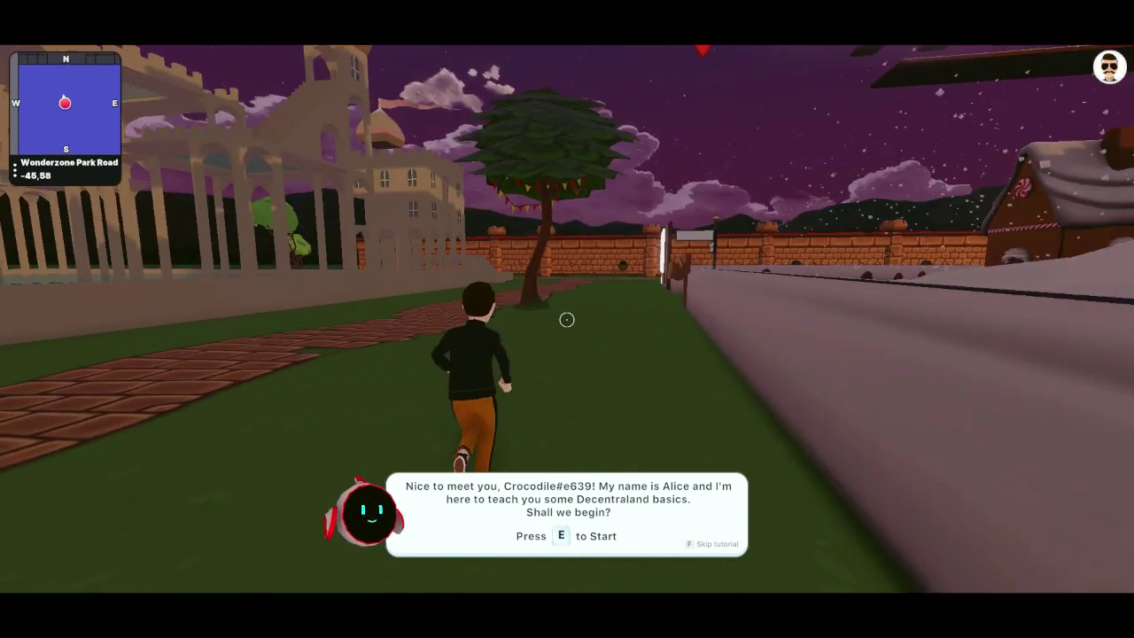
{"action": "key", "text": "d"}
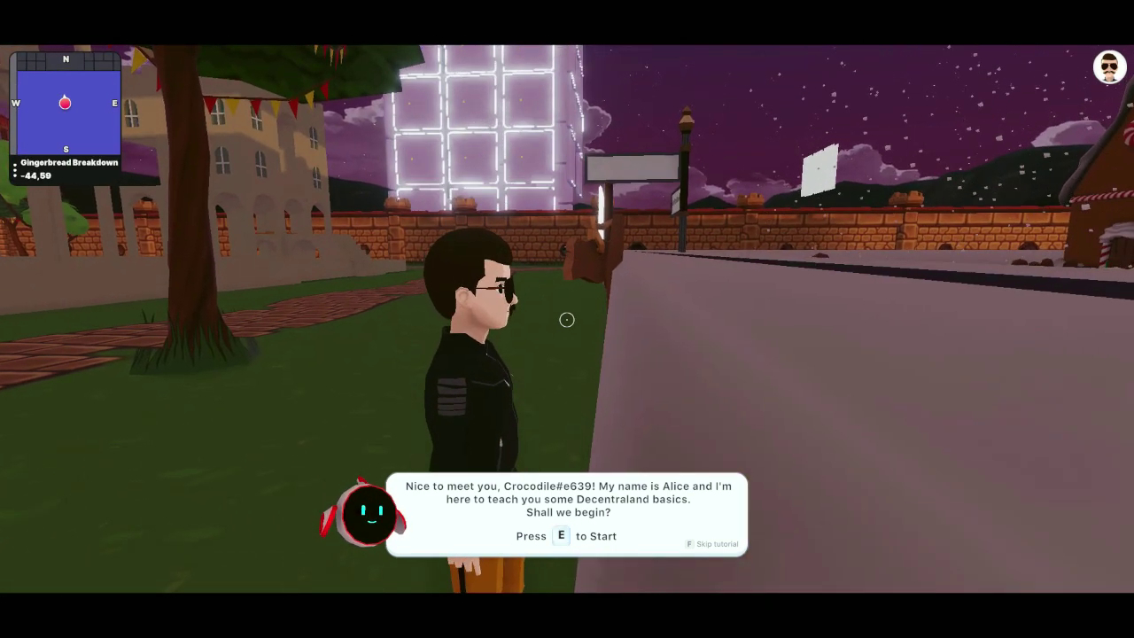
{"action": "key", "text": "w"}
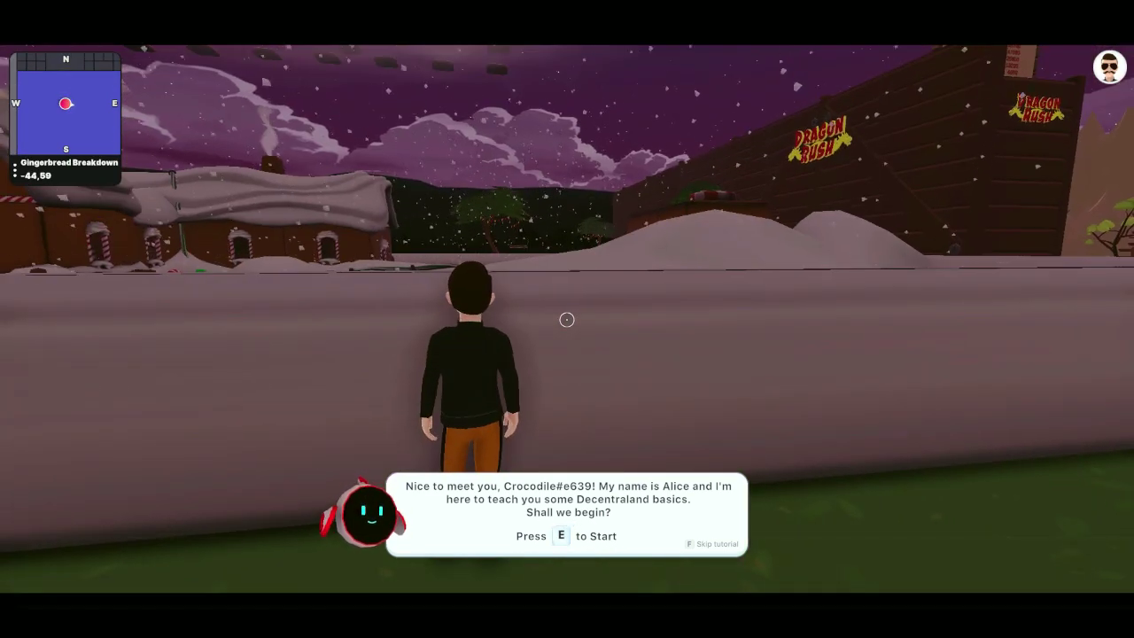
{"action": "key", "text": "Escape"}
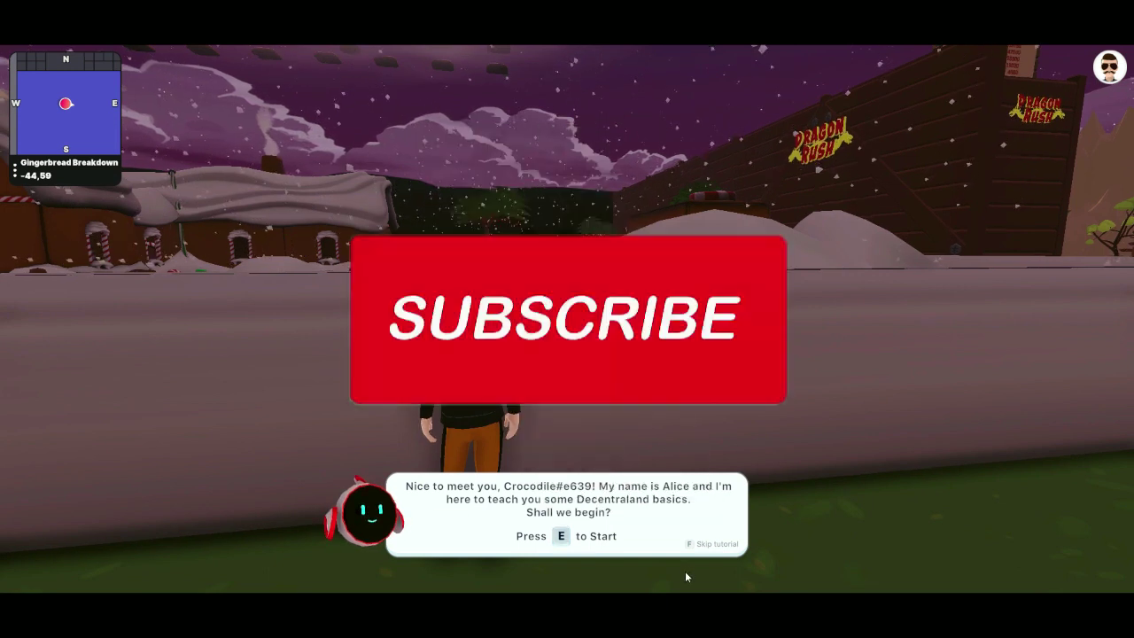